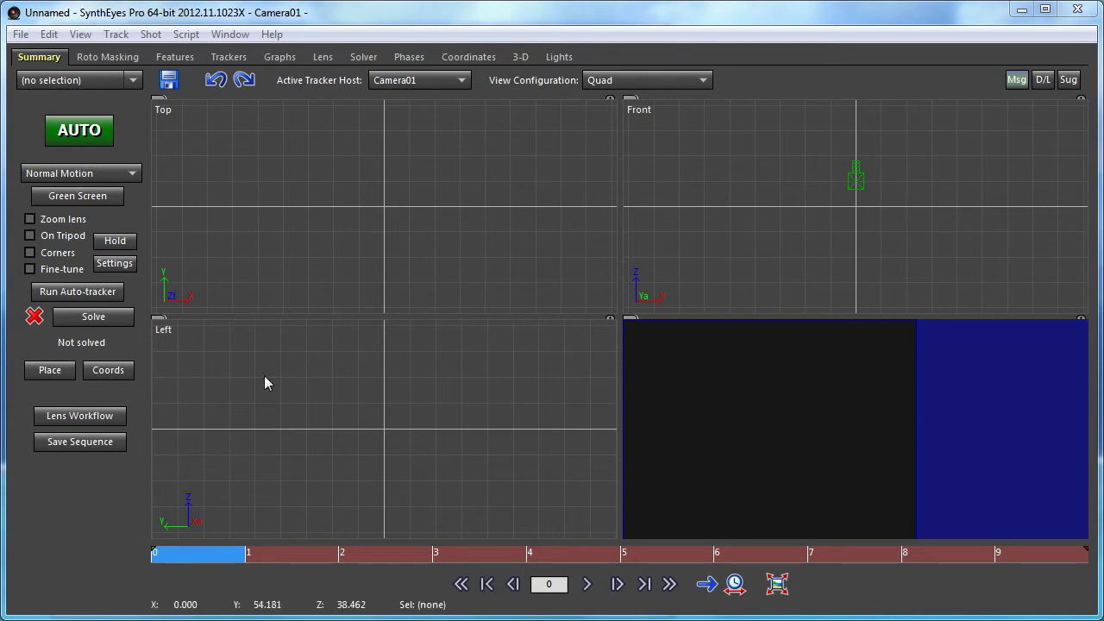
Make a new language template named French and save it as French.xml in the scripts folder.
{"action": "left_click", "coordinate": [20, 34]}
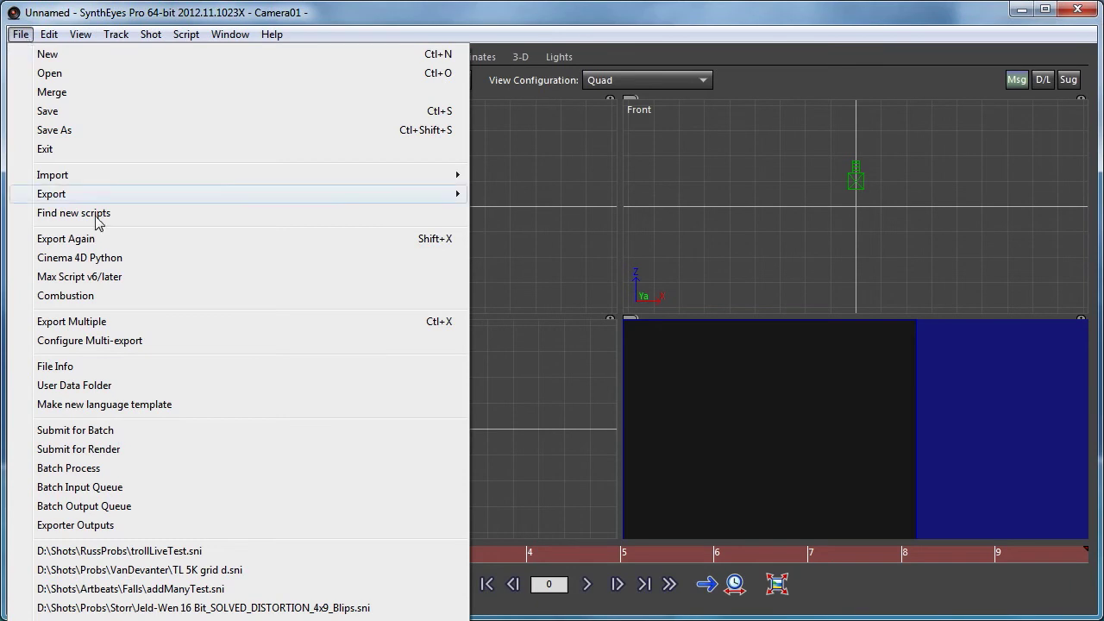
{"action": "left_click", "coordinate": [127, 405]}
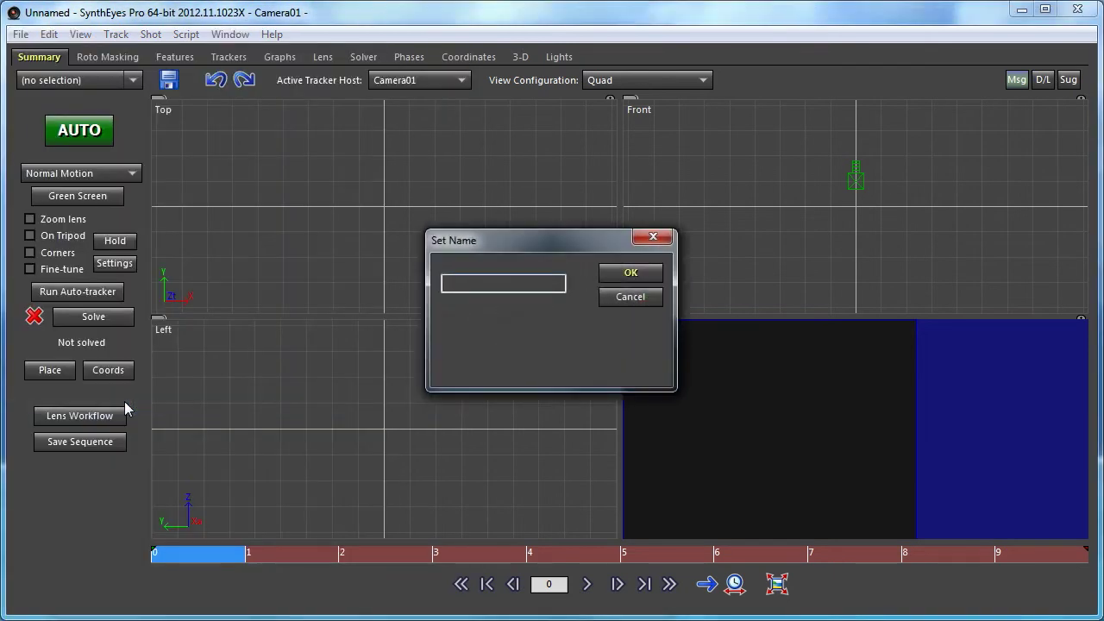
{"action": "type", "text": "French"}
{"action": "left_click", "coordinate": [626, 281]}
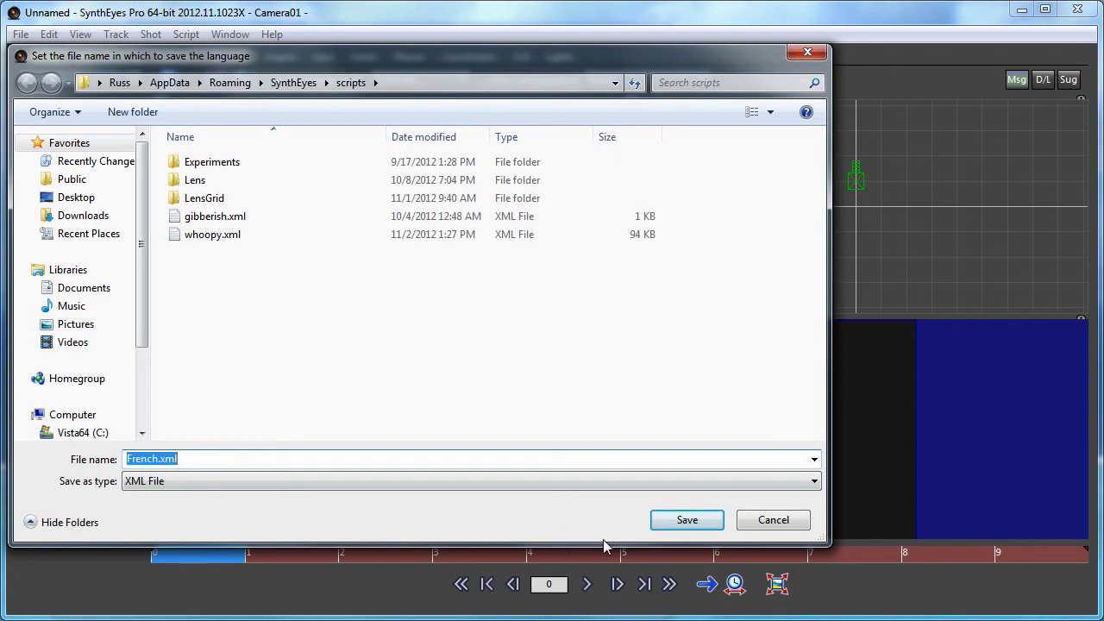
{"action": "left_click", "coordinate": [684, 522]}
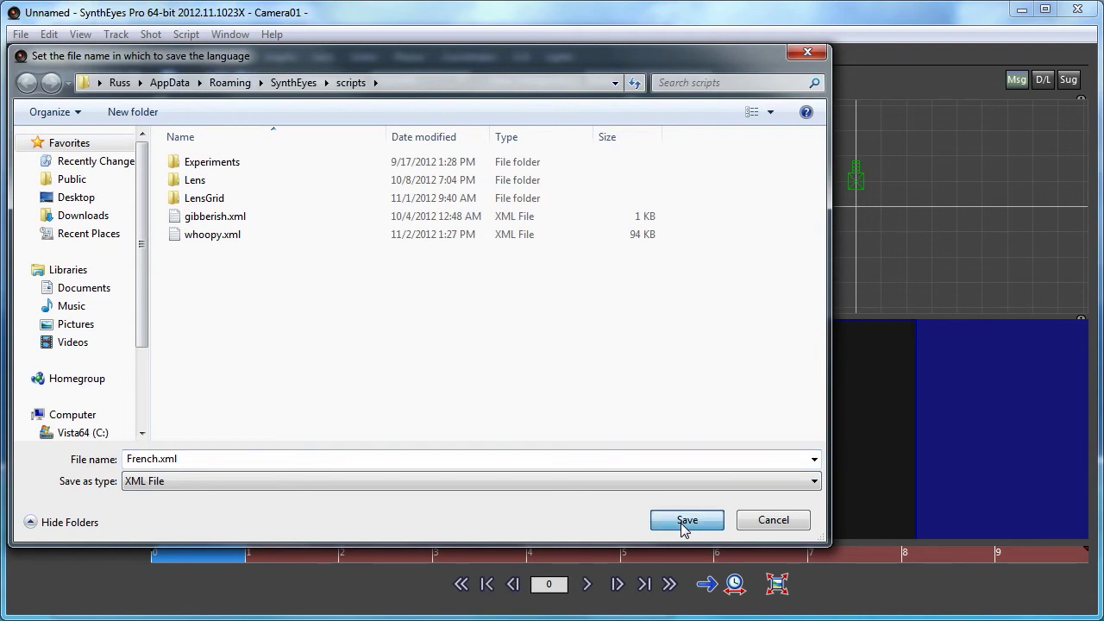
{"action": "left_click", "coordinate": [684, 522]}
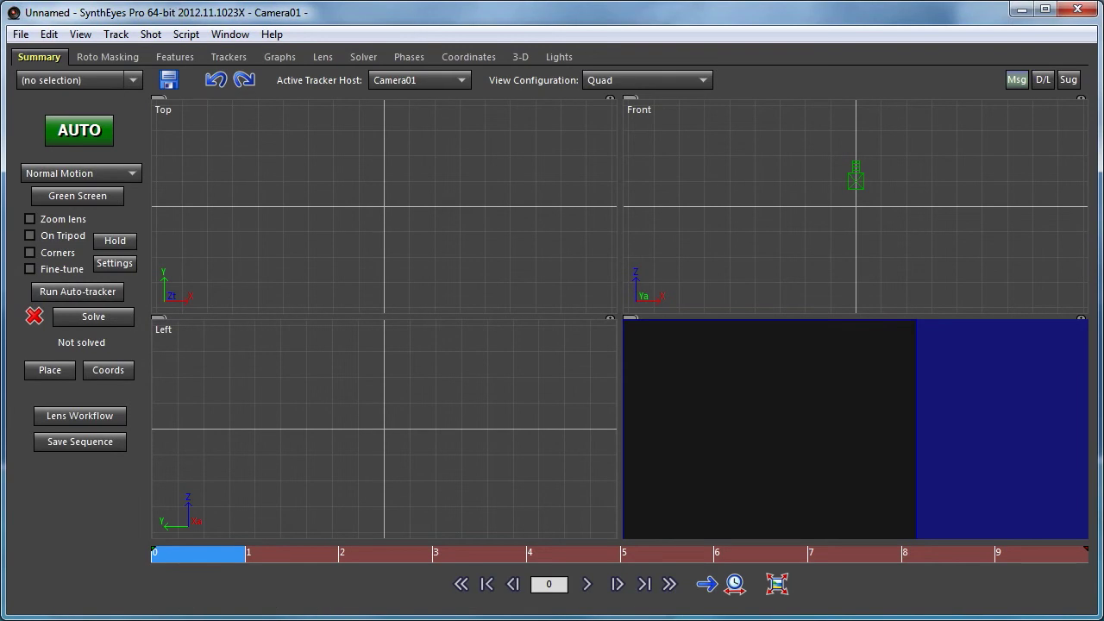
Switch to Notepad and open French.xml from the scripts folder, with all file types listed.
{"action": "left_click", "coordinate": [321, 620]}
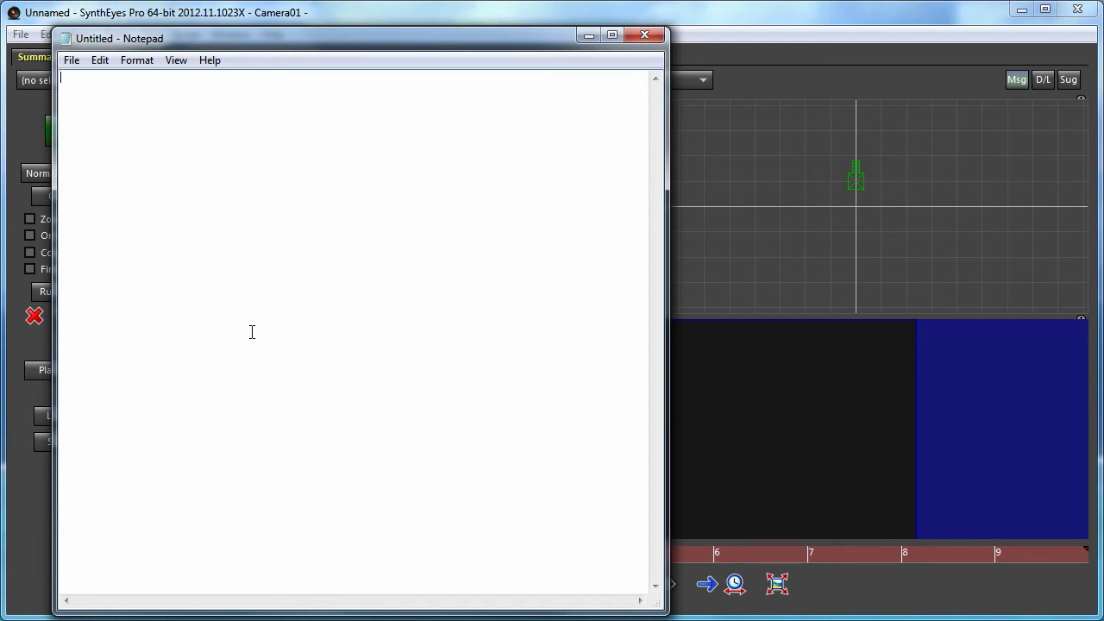
{"action": "left_click", "coordinate": [71, 60]}
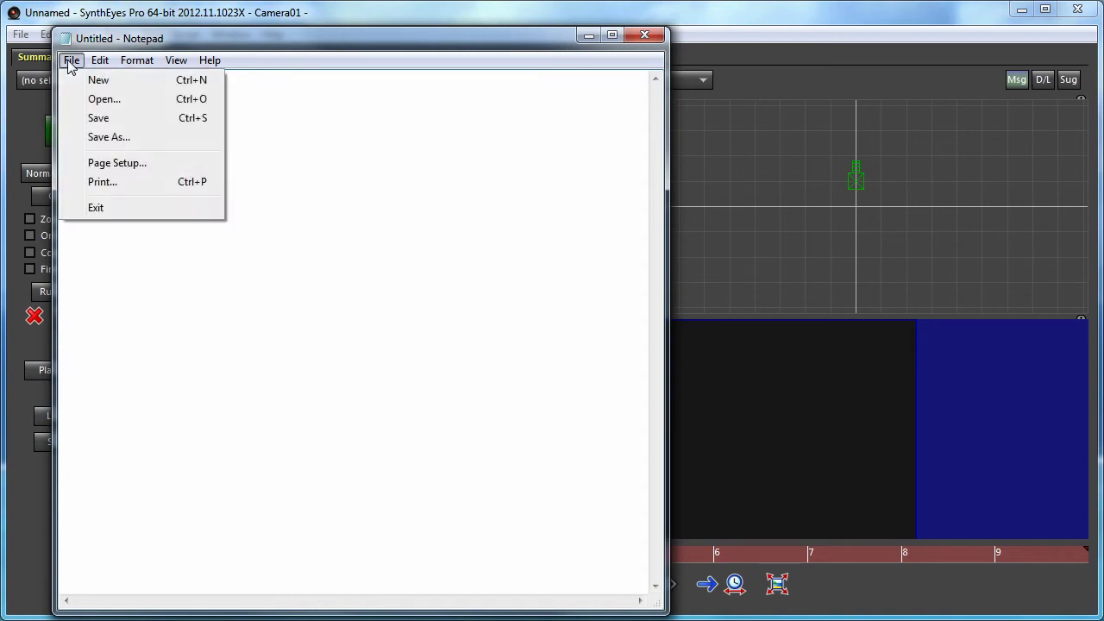
{"action": "left_click", "coordinate": [91, 100]}
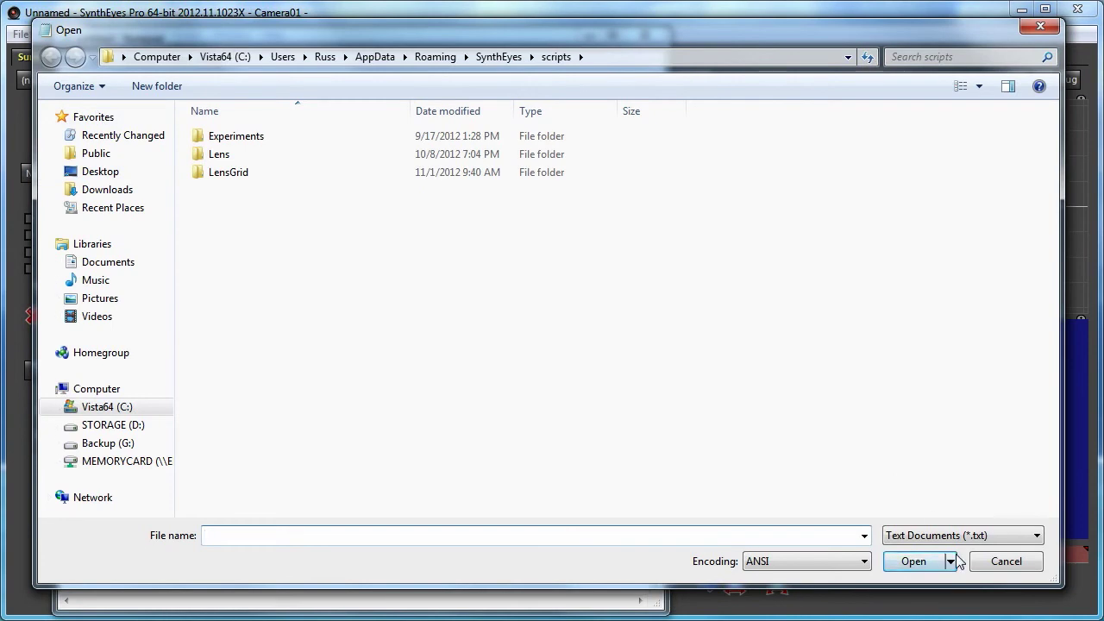
{"action": "left_click", "coordinate": [938, 535]}
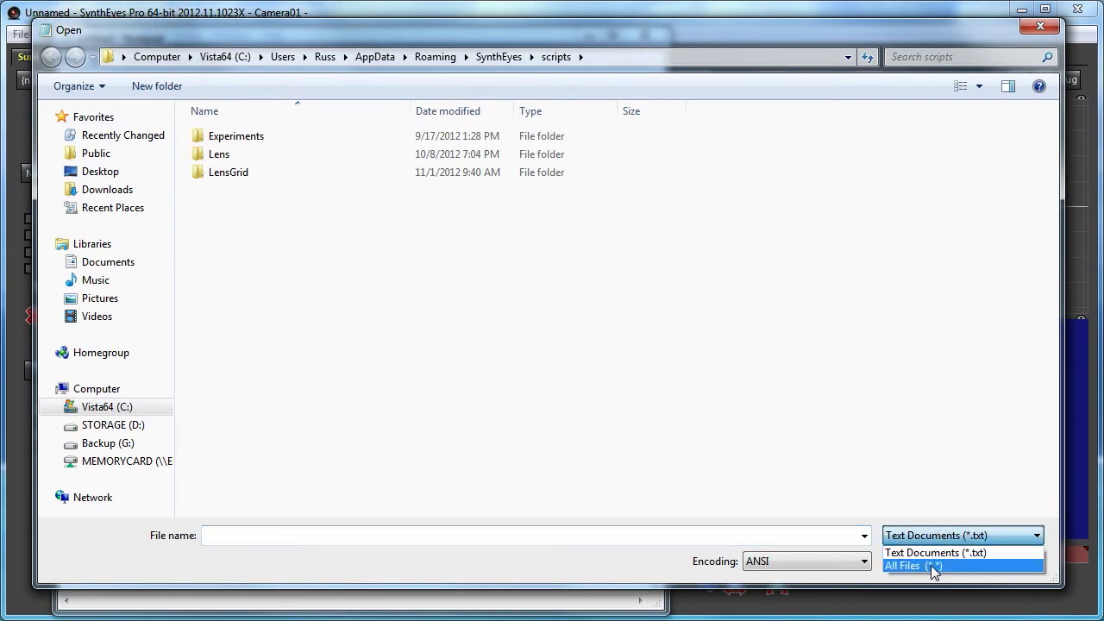
{"action": "left_click", "coordinate": [932, 566]}
{"action": "scroll", "coordinate": [869, 327], "scroll_direction": "down", "scroll_amount": 3}
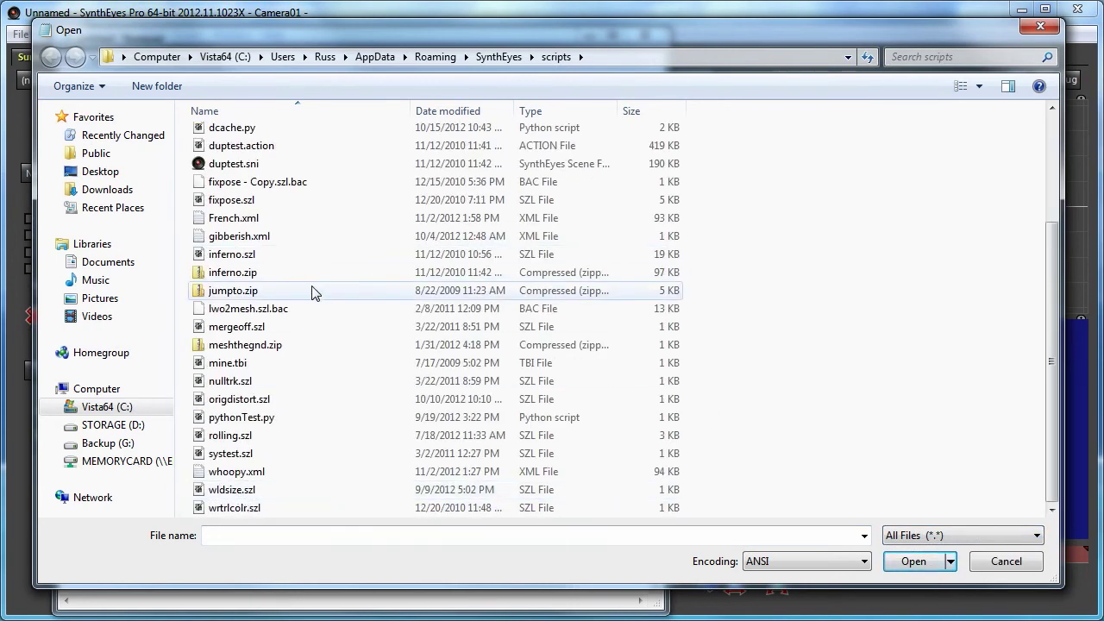
{"action": "left_click", "coordinate": [268, 224]}
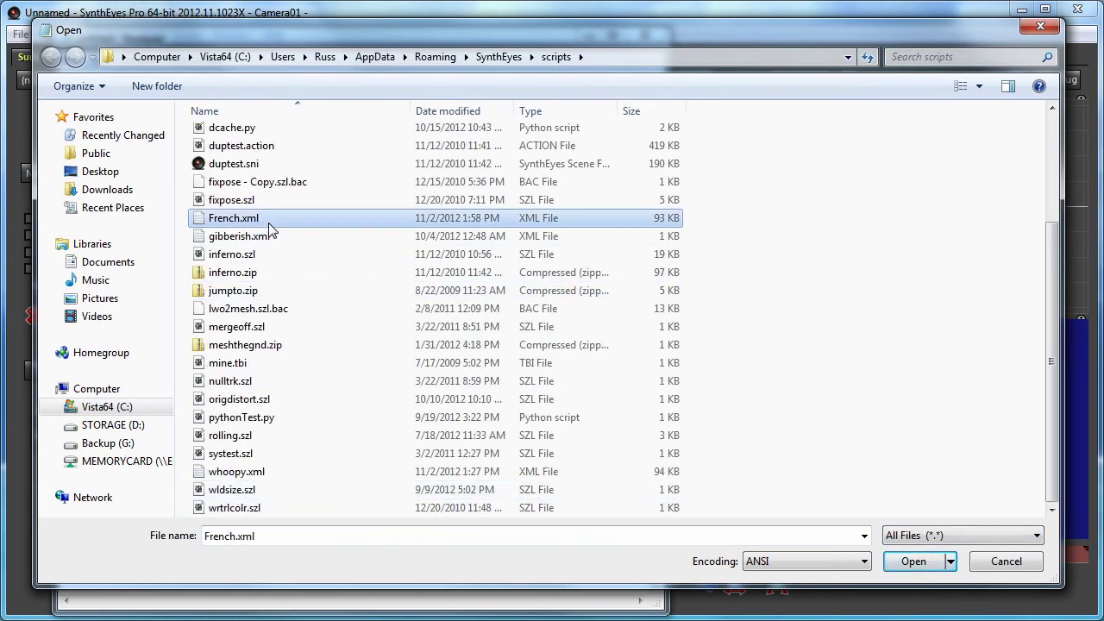
{"action": "left_click", "coordinate": [915, 571]}
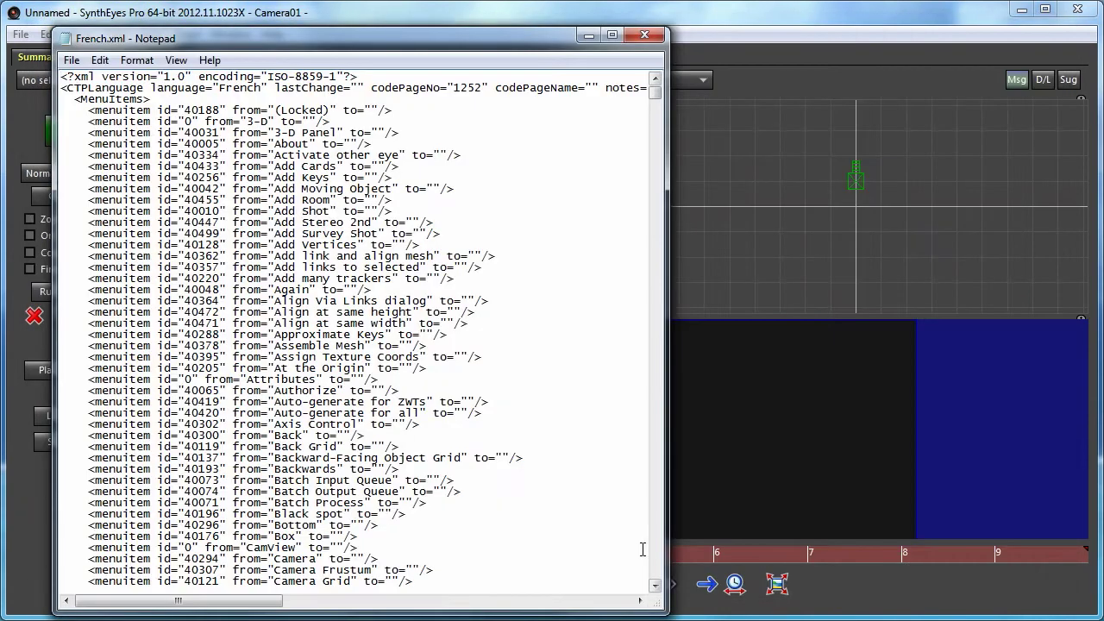
Look through the menu item entries in French.xml, examining their original text and empty translation fields.
{"action": "scroll", "coordinate": [420, 244], "scroll_direction": "down", "scroll_amount": 3}
{"action": "scroll", "coordinate": [420, 244], "scroll_direction": "down", "scroll_amount": 20}
{"action": "scroll", "coordinate": [416, 244], "scroll_direction": "up", "scroll_amount": 20}
{"action": "scroll", "coordinate": [296, 188], "scroll_direction": "down", "scroll_amount": 2}
{"action": "scroll", "coordinate": [296, 188], "scroll_direction": "down", "scroll_amount": 2}
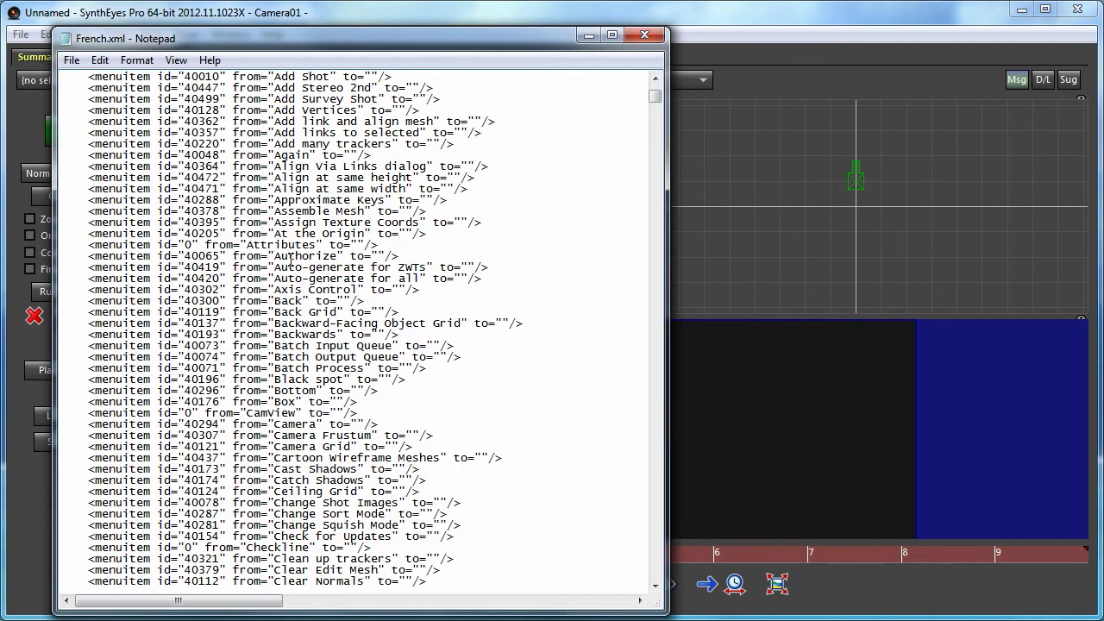
{"action": "scroll", "coordinate": [290, 259], "scroll_direction": "up", "scroll_amount": 4}
Find the "Exit" menu item, compare it with the SynthEyes File menu, and set its translation to "Quitter".
{"action": "key", "text": "ctrl+f"}
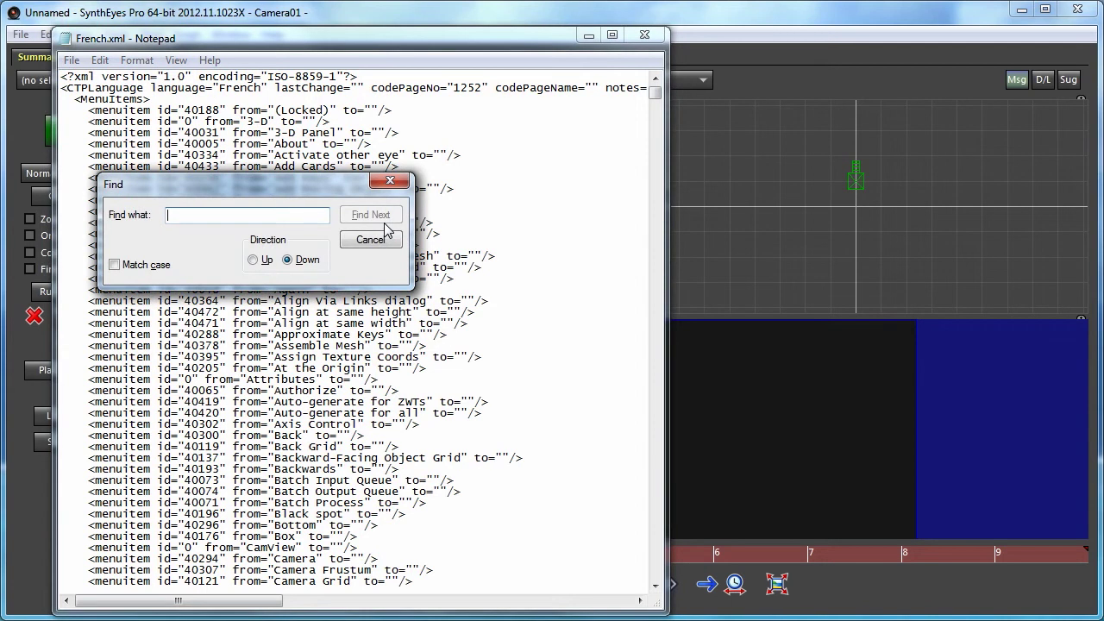
{"action": "type", "text": "\"E"}
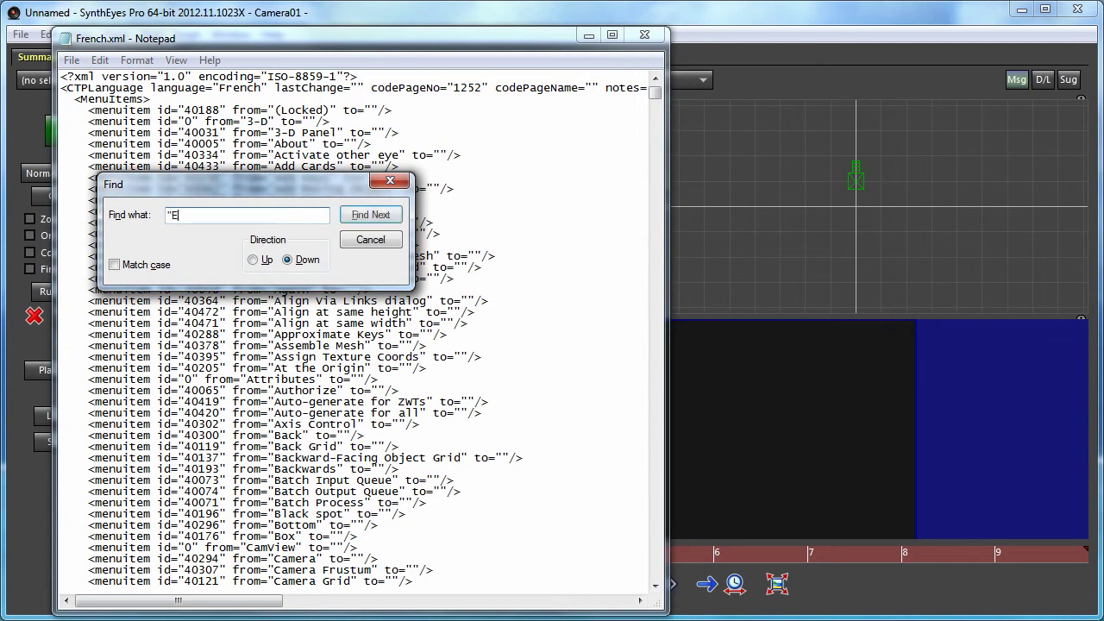
{"action": "type", "text": "xit\""}
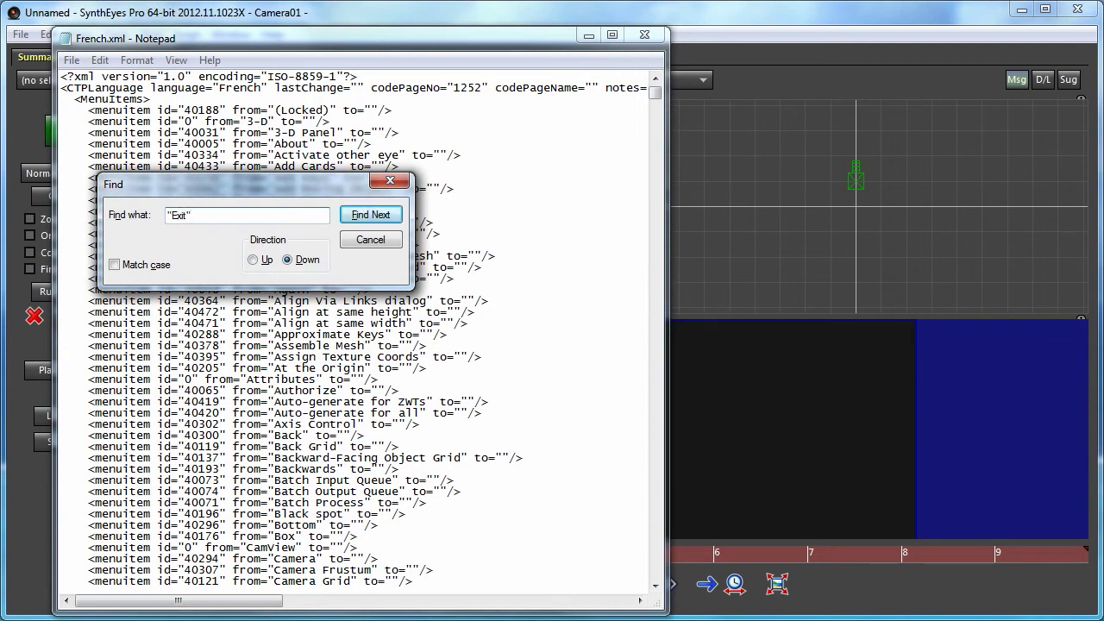
{"action": "left_click", "coordinate": [384, 221]}
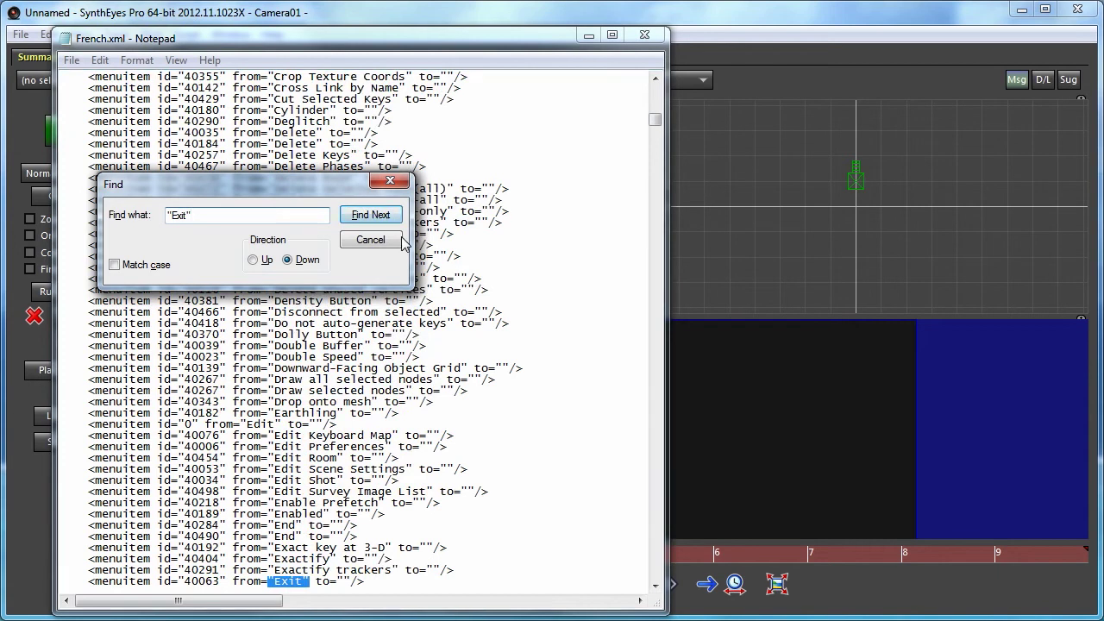
{"action": "left_click", "coordinate": [390, 183]}
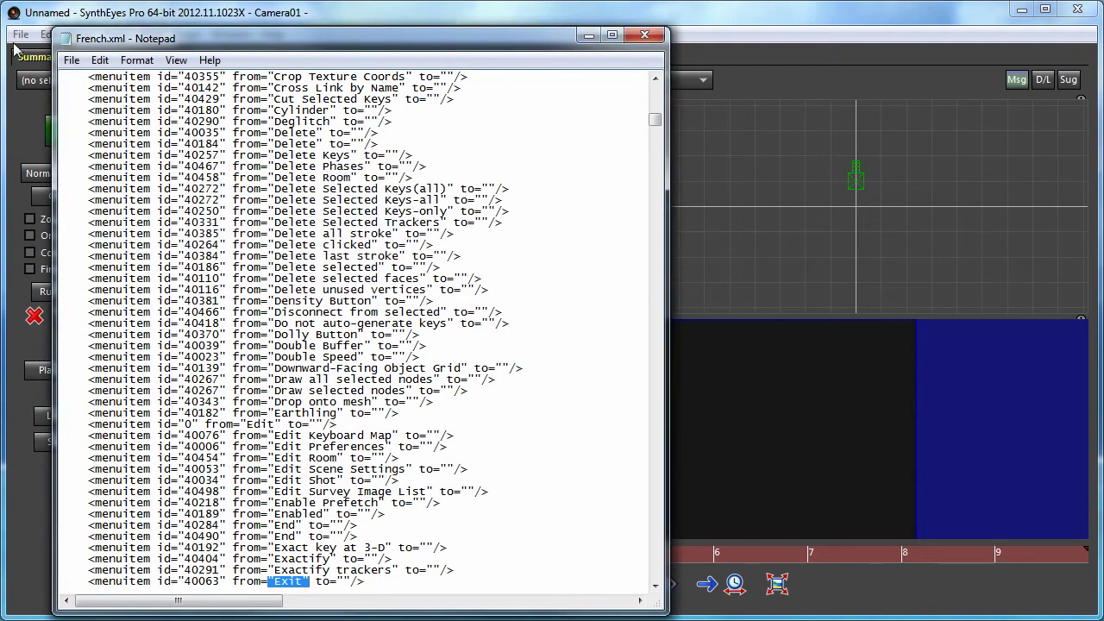
{"action": "left_click", "coordinate": [19, 34]}
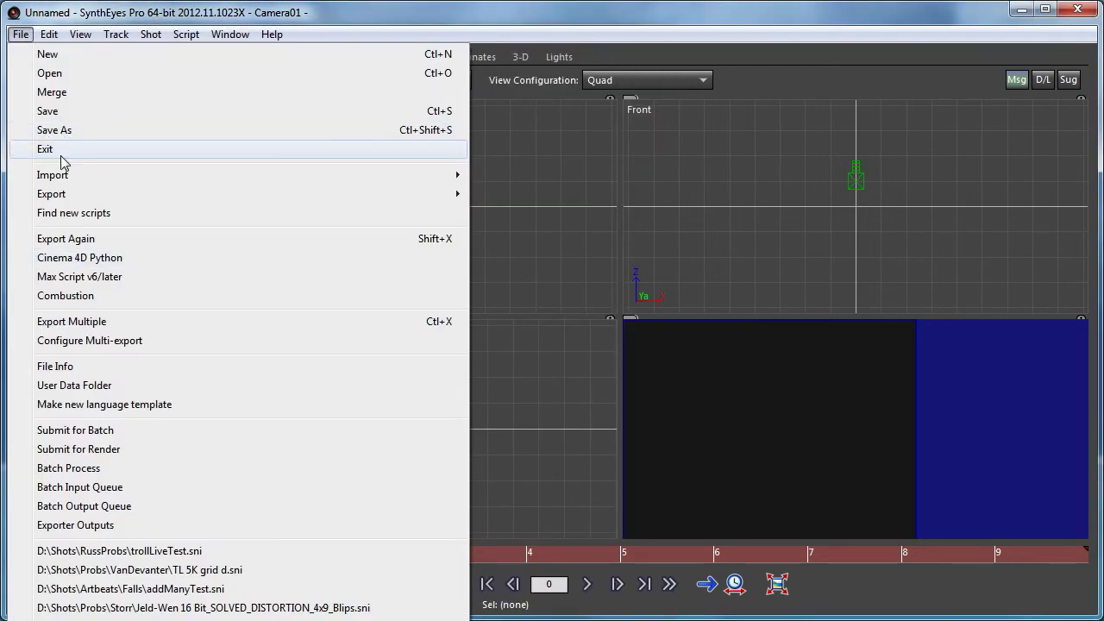
{"action": "left_click", "coordinate": [65, 620]}
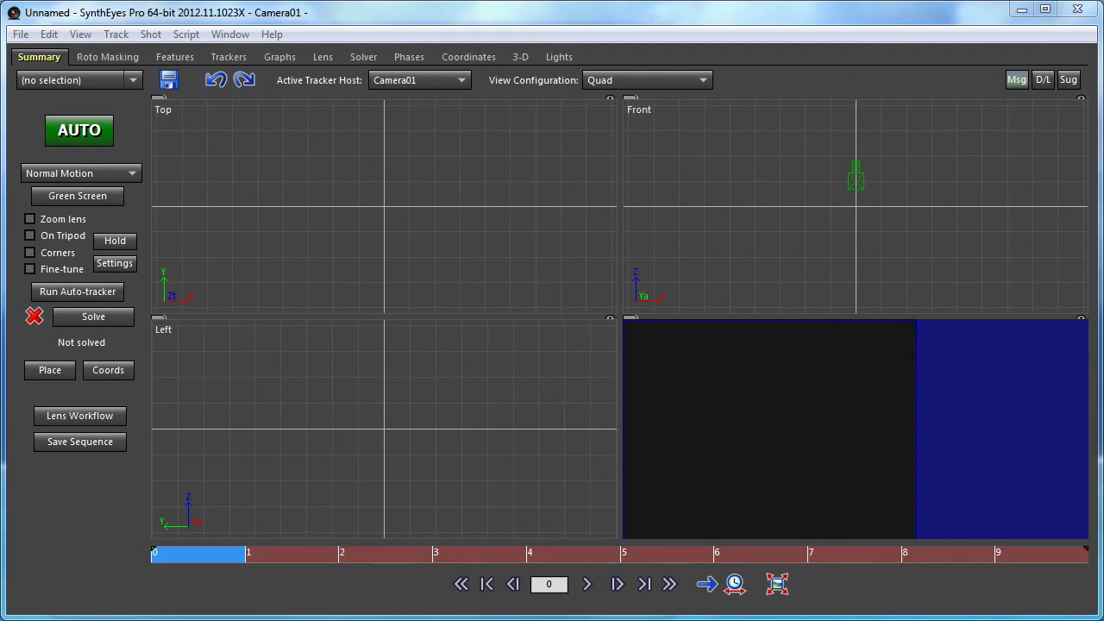
{"action": "left_click", "coordinate": [65, 620]}
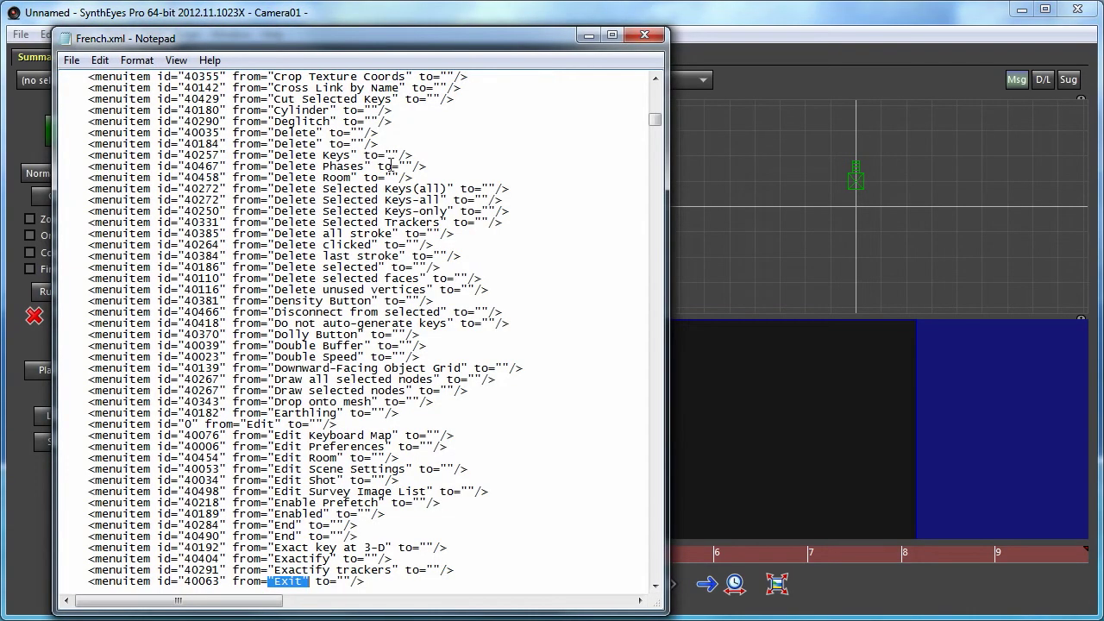
{"action": "scroll", "coordinate": [397, 353], "scroll_direction": "down", "scroll_amount": 7}
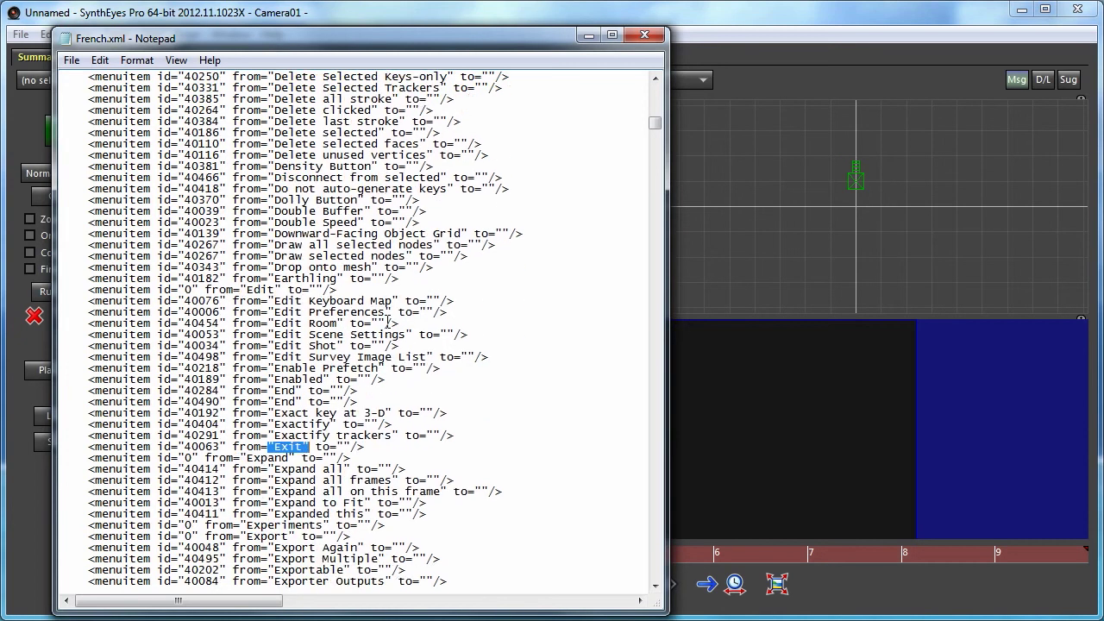
{"action": "left_click", "coordinate": [343, 345]}
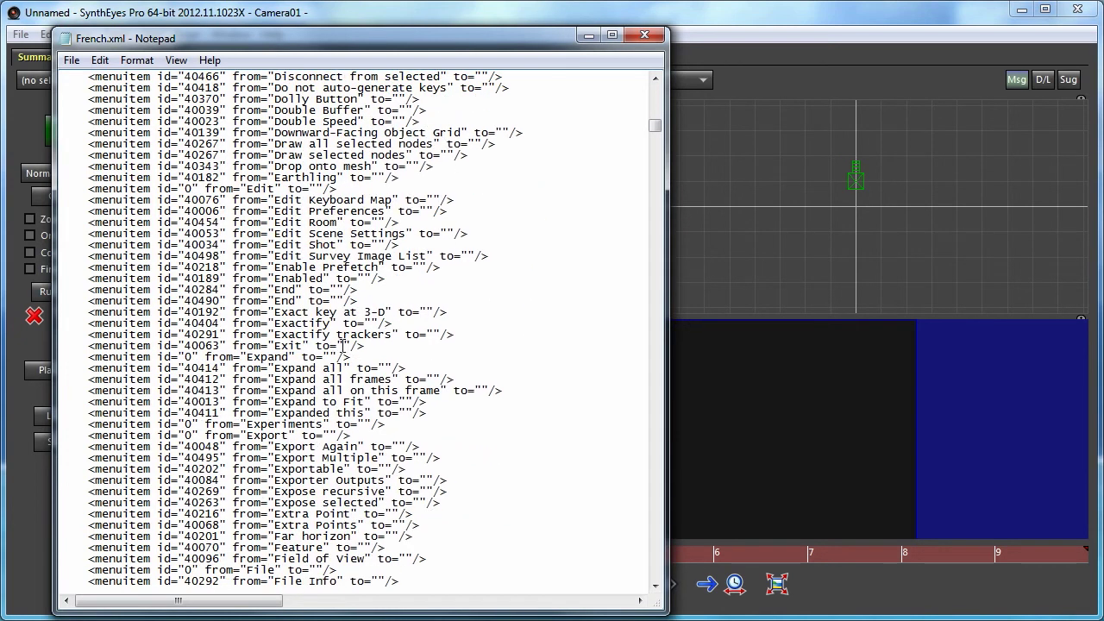
{"action": "type", "text": "Quitter"}
{"action": "key", "text": "BackSpace"}
Find the "File" menu item in French.xml and set its translation to "Fichier".
{"action": "key", "text": "ctrl+f"}
{"action": "type", "text": "\"File\""}
{"action": "key", "text": "Return"}
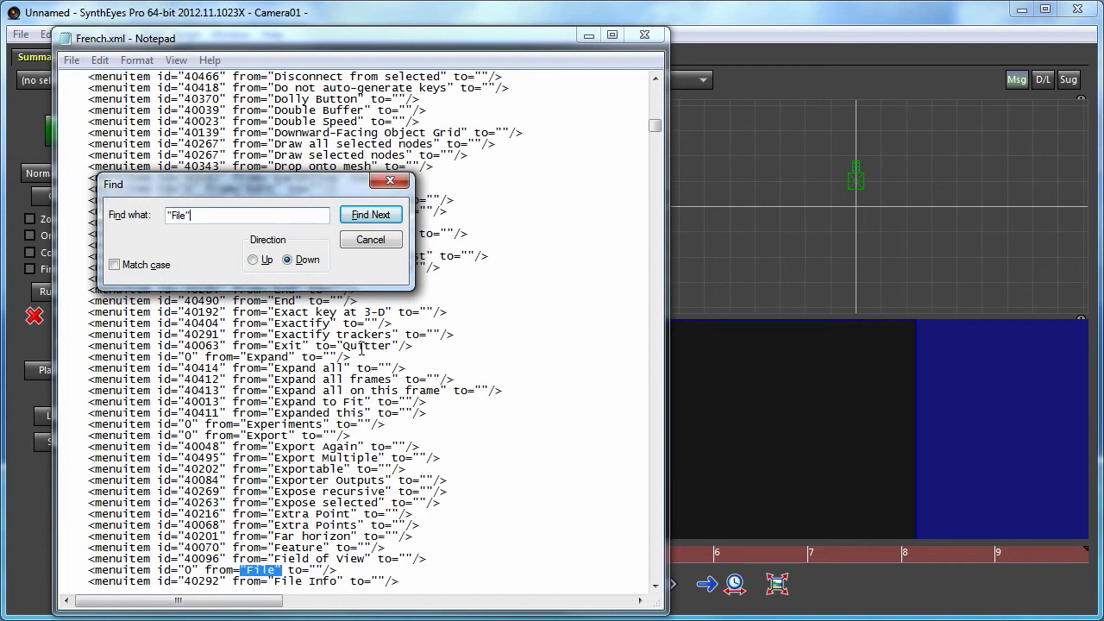
{"action": "key", "text": "Escape"}
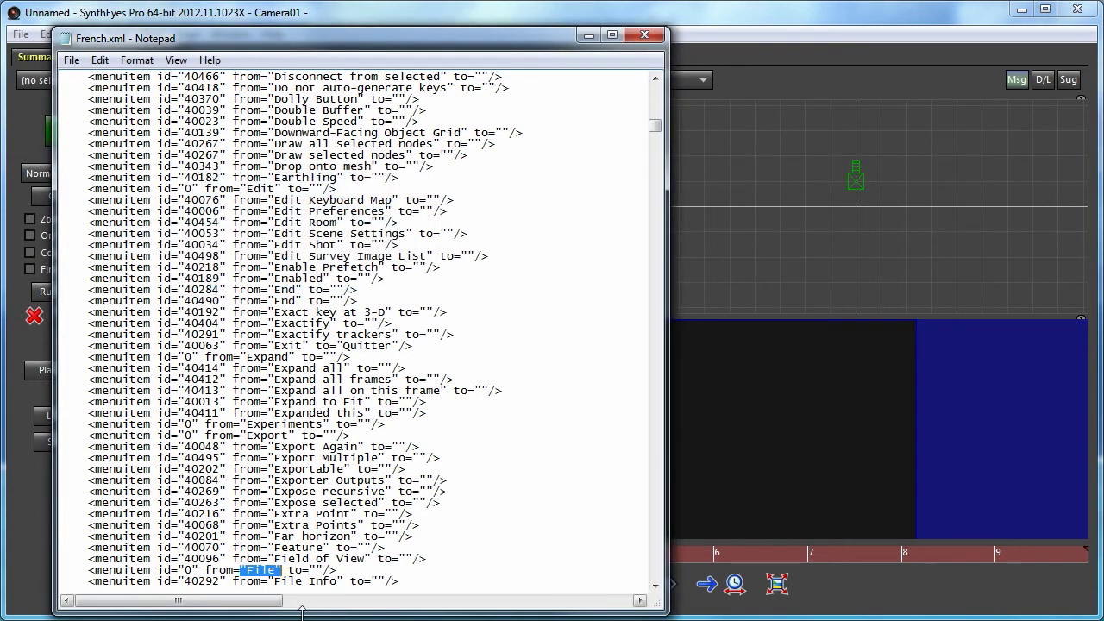
{"action": "left_click", "coordinate": [318, 568]}
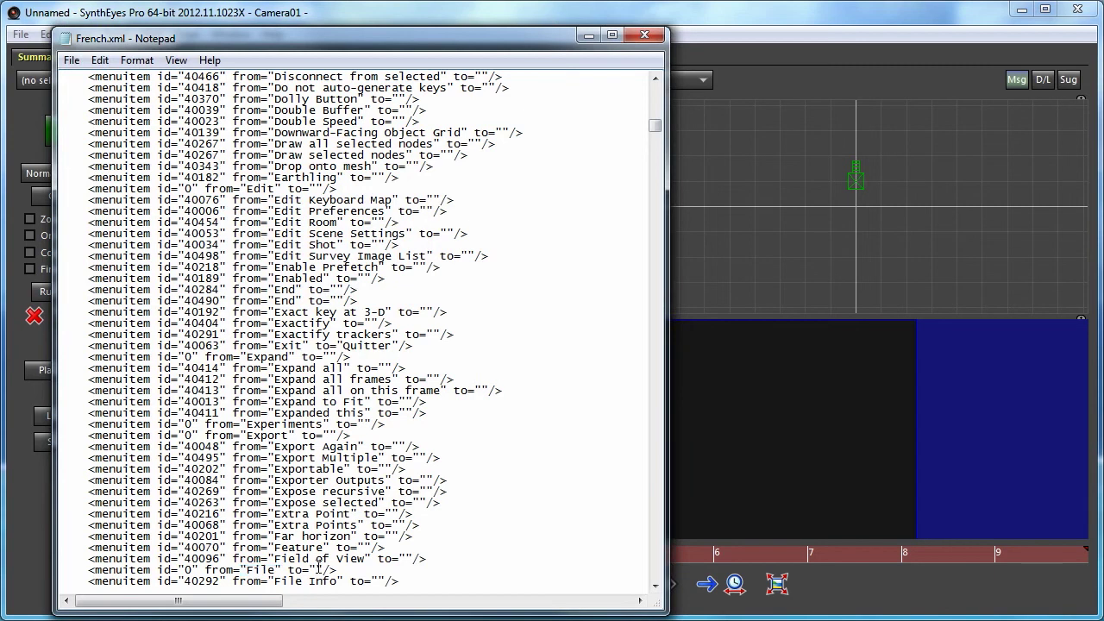
{"action": "type", "text": "Fichier"}
Find the "New" menu item in French.xml and set its translation to "Nouveau".
{"action": "key", "text": "ctrl+f"}
{"action": "type", "text": "\"New\""}
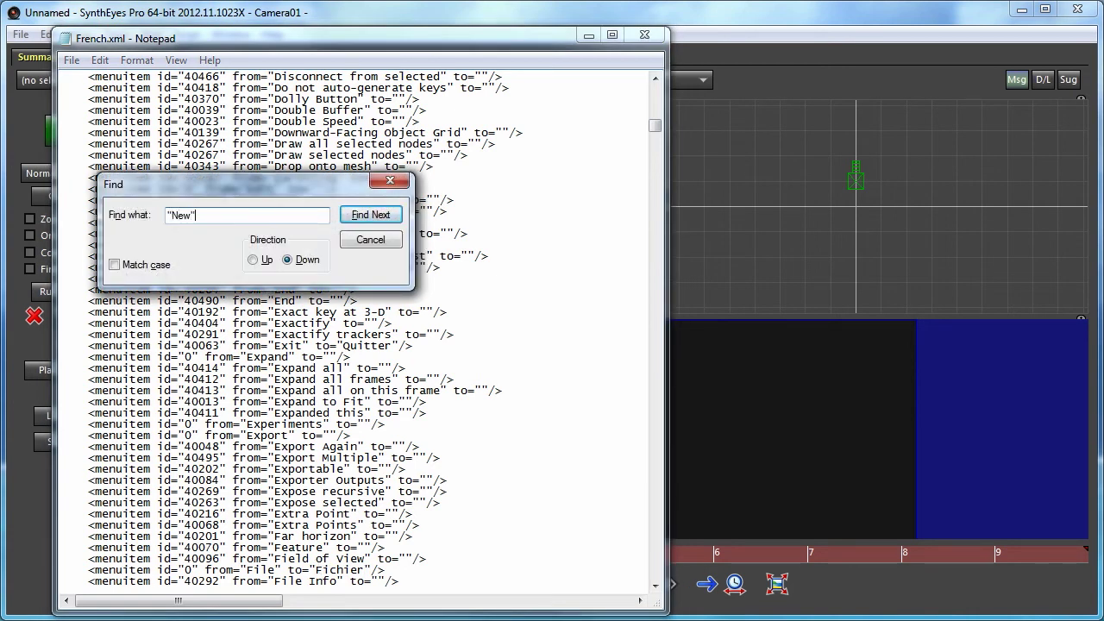
{"action": "key", "text": "Return"}
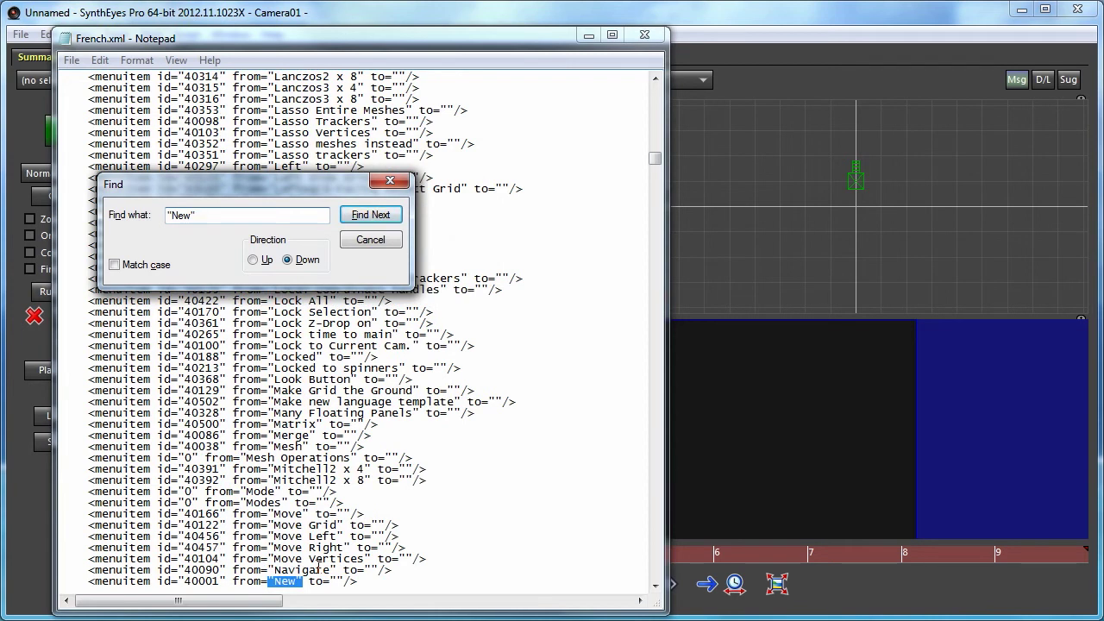
{"action": "key", "text": "Escape"}
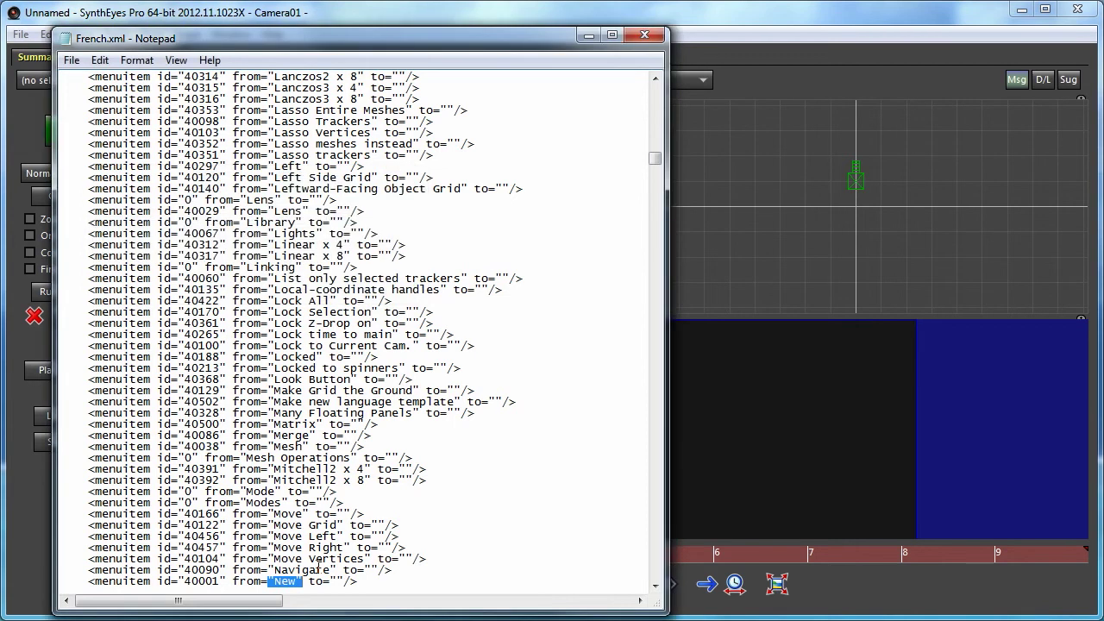
{"action": "left_click", "coordinate": [318, 575]}
{"action": "type", "text": "Nouveau"}
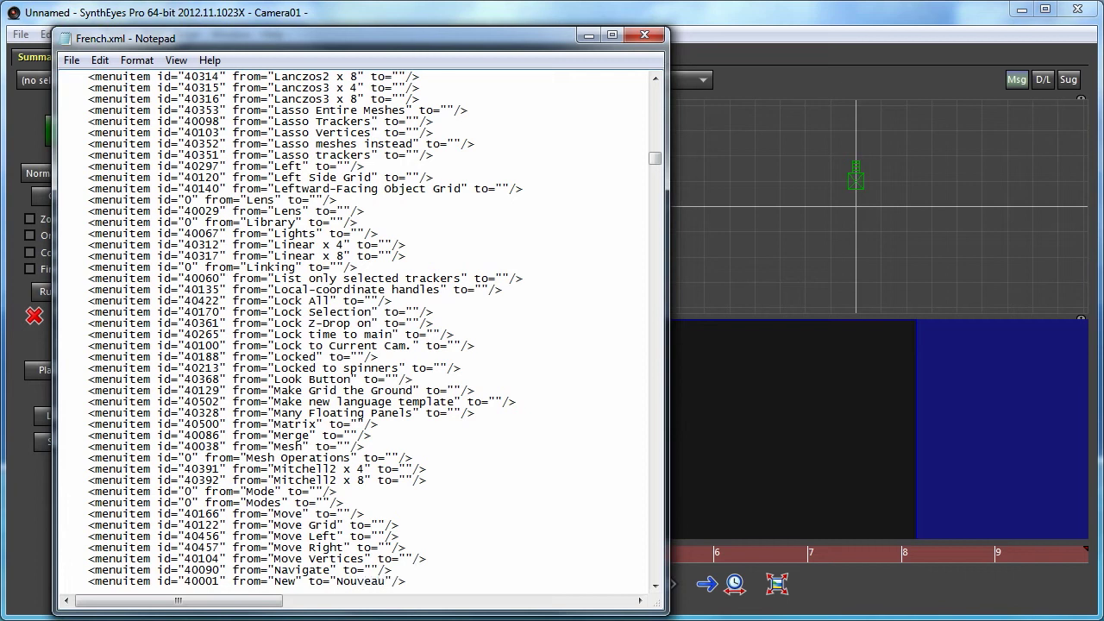
Find the "Open" menu item in French.xml and set its translation to "Ouvrir".
{"action": "key", "text": "ctrl+f"}
{"action": "key", "text": "BackSpace"}
{"action": "type", "text": "\""}
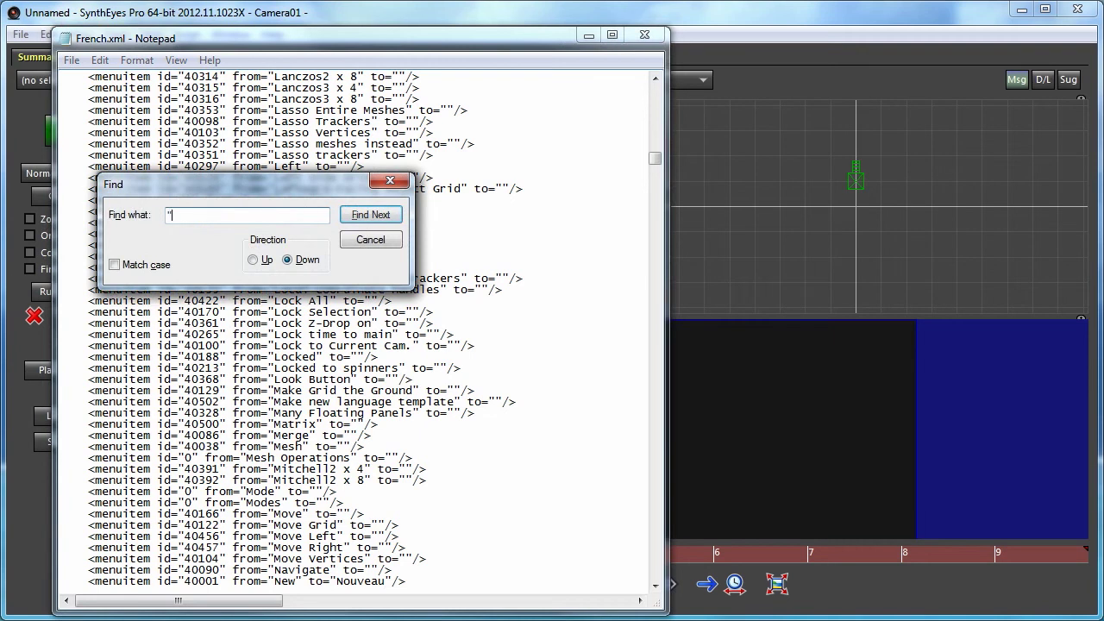
{"action": "type", "text": "Open\""}
{"action": "key", "text": "Return"}
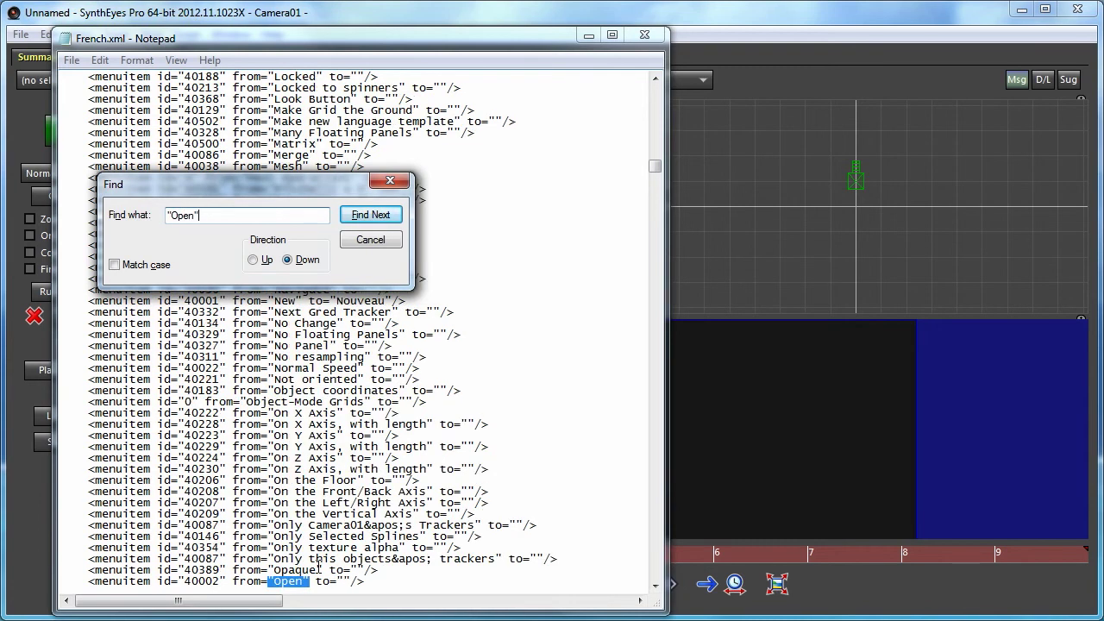
{"action": "key", "text": "Escape"}
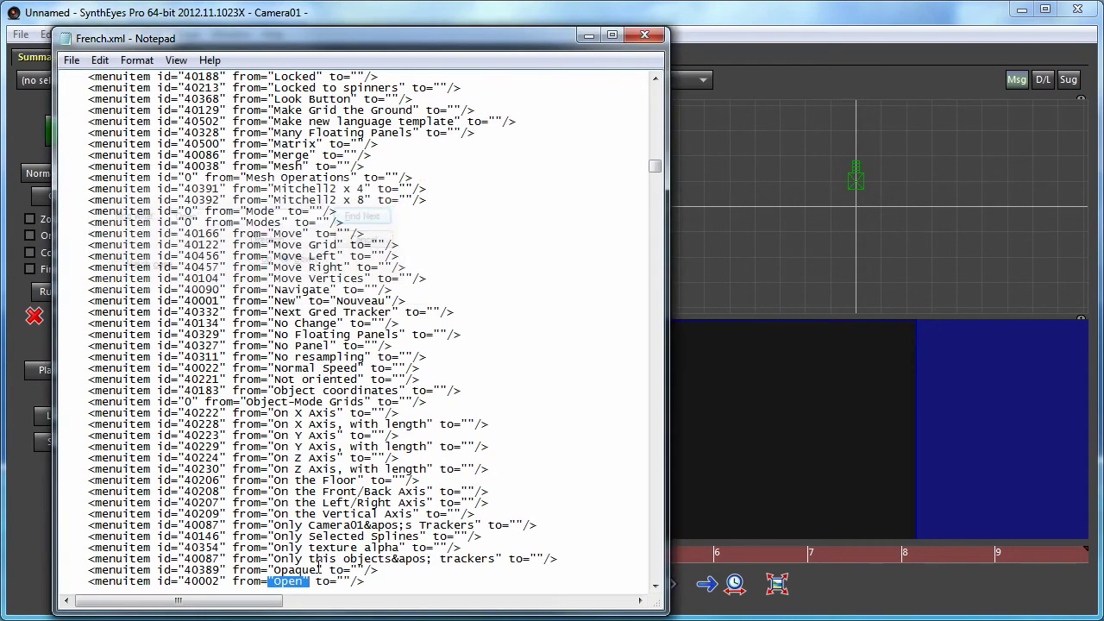
{"action": "key", "text": "Right"}
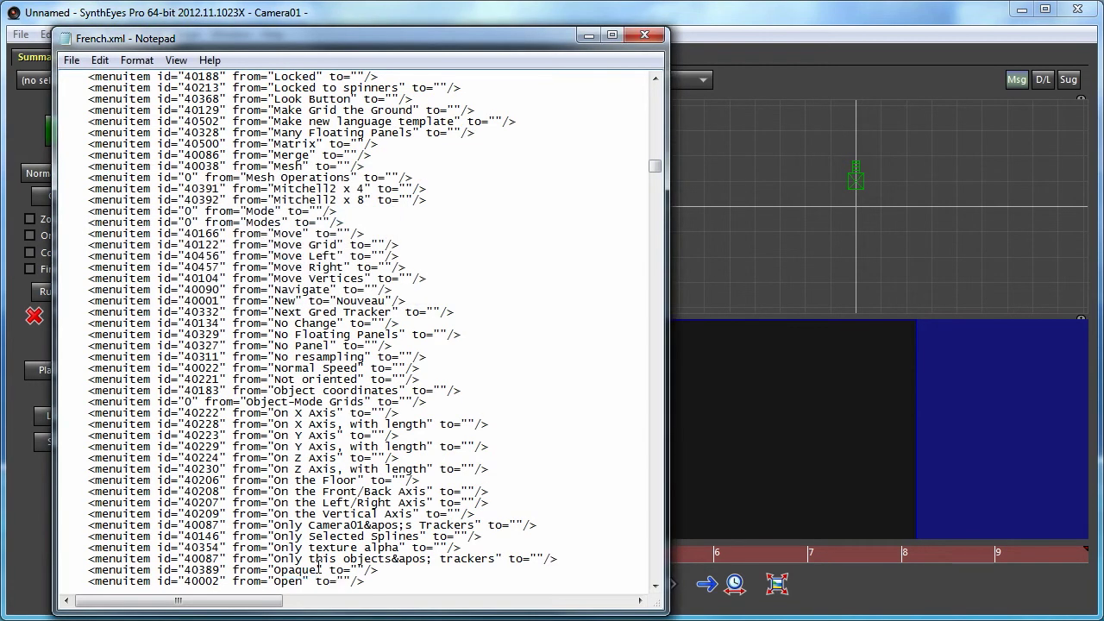
{"action": "type", "text": "Ouvrir"}
Find the "Save" menu item in French.xml and set its translation to "Enregistrer".
{"action": "key", "text": "ctrl+f"}
{"action": "type", "text": "\"Save\""}
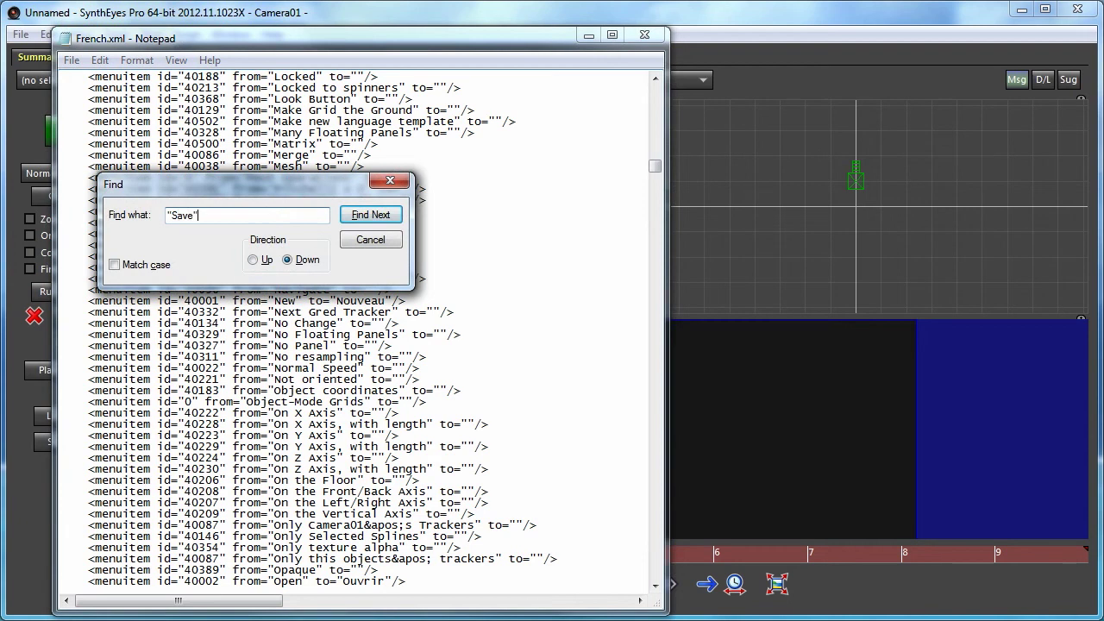
{"action": "key", "text": "Return"}
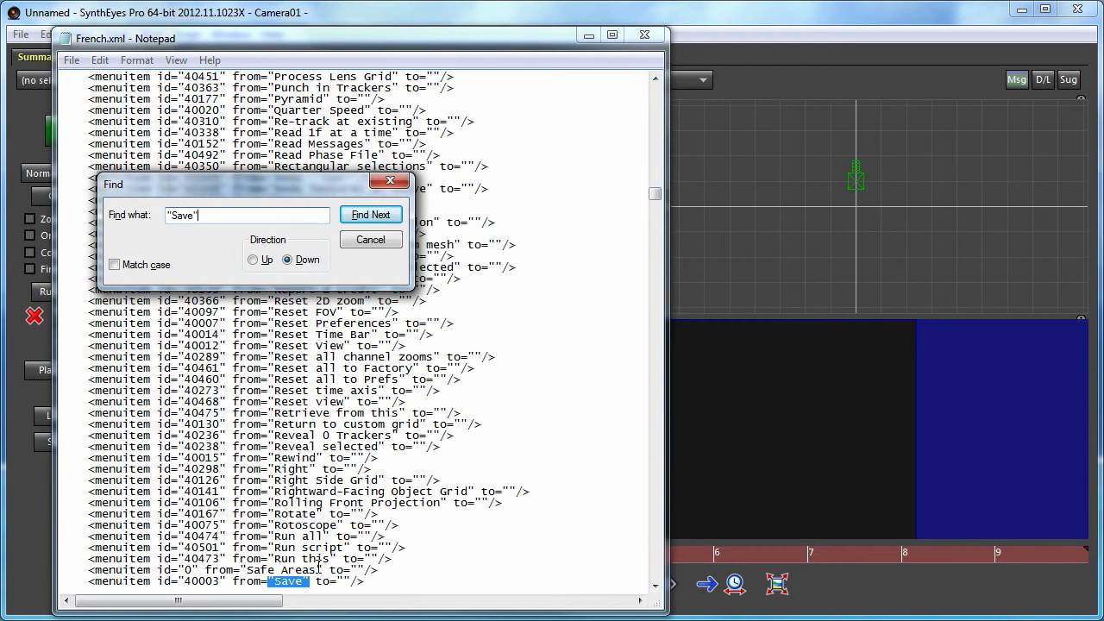
{"action": "key", "text": "Escape"}
{"action": "left_click", "coordinate": [318, 566]}
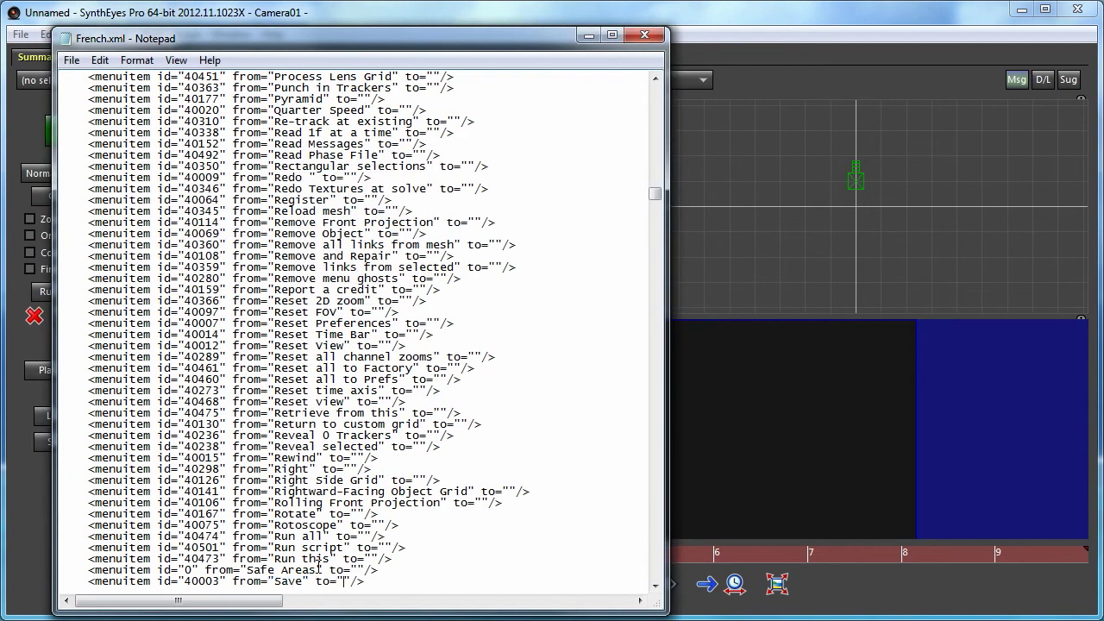
{"action": "type", "text": "ENregi"}
{"action": "key", "text": "BackSpace"}
{"action": "key", "text": "BackSpace"}
{"action": "key", "text": "BackSpace"}
{"action": "key", "text": "BackSpace"}
{"action": "key", "text": "BackSpace"}
{"action": "type", "text": "nregistrer"}
Set the translation of the "Save As" menu item to "Enregistrer comme".
{"action": "scroll", "coordinate": [478, 523], "scroll_direction": "down", "scroll_amount": 3}
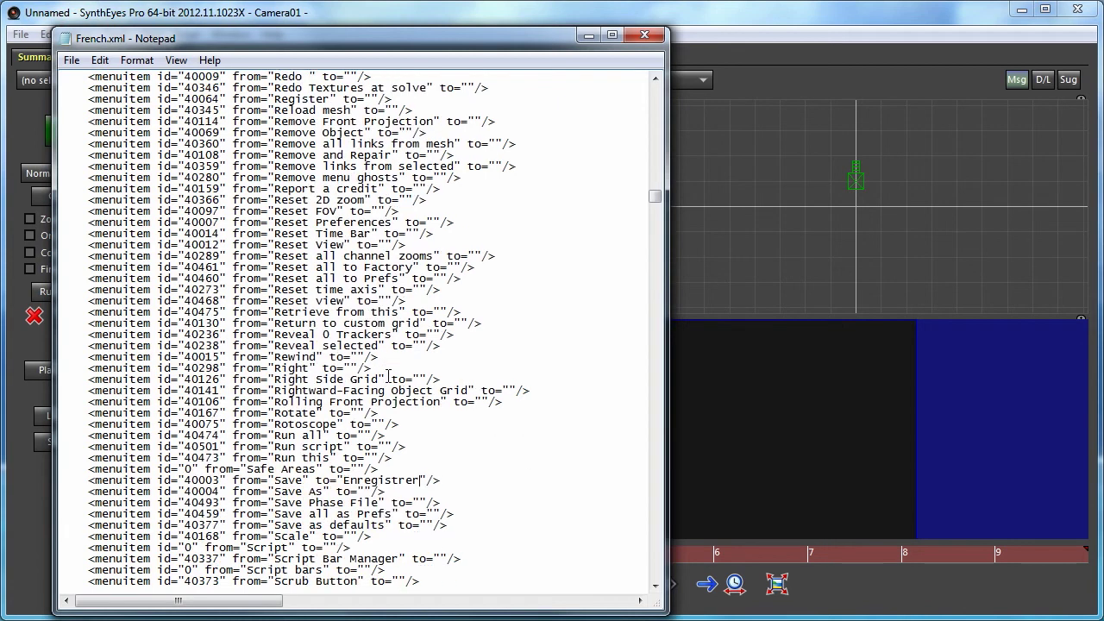
{"action": "left_click", "coordinate": [359, 492]}
{"action": "type", "text": "Enregistrer comme"}
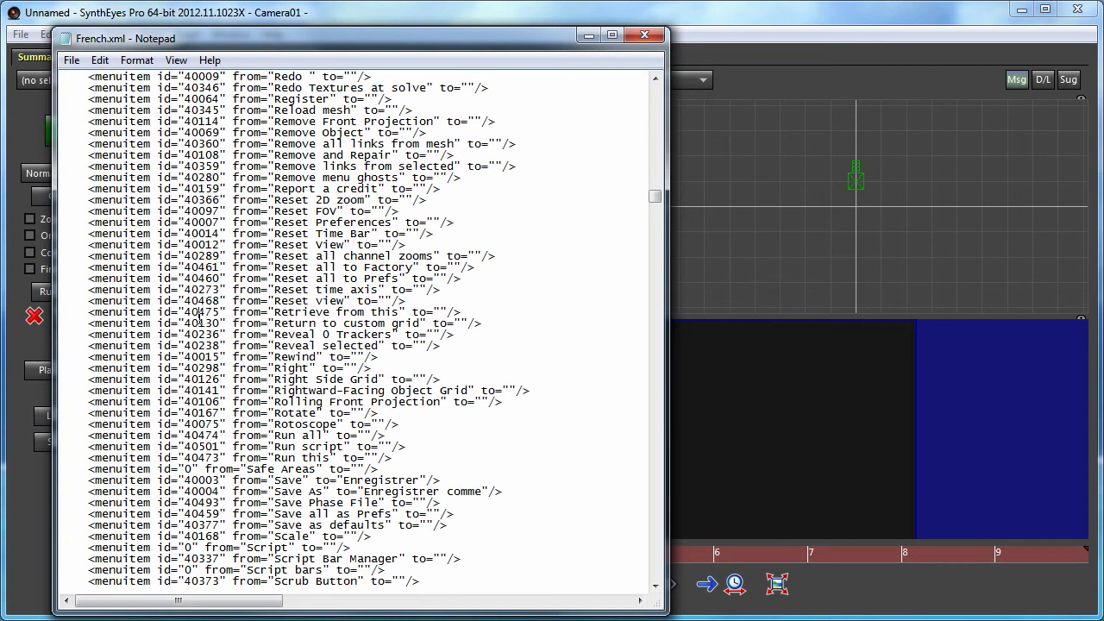
Find the "Green Screen" dialog item in French.xml and set its translation to "Ecran Vert".
{"action": "key", "text": "ctrl+f"}
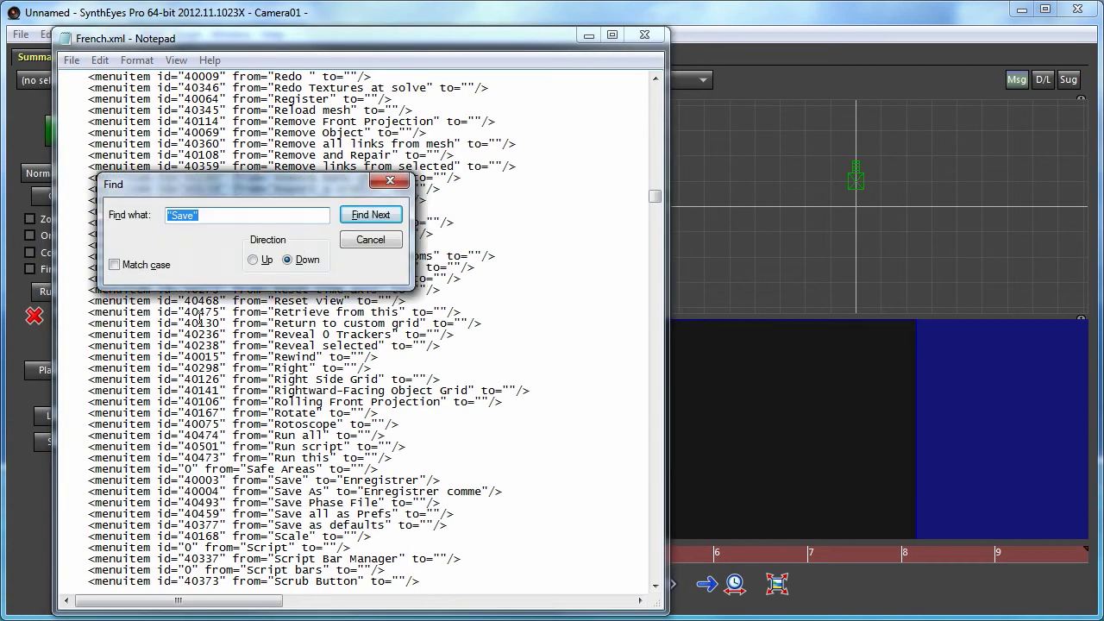
{"action": "type", "text": "\"Green SS"}
{"action": "key", "text": "BackSpace"}
{"action": "type", "text": "c"}
{"action": "key", "text": "Return"}
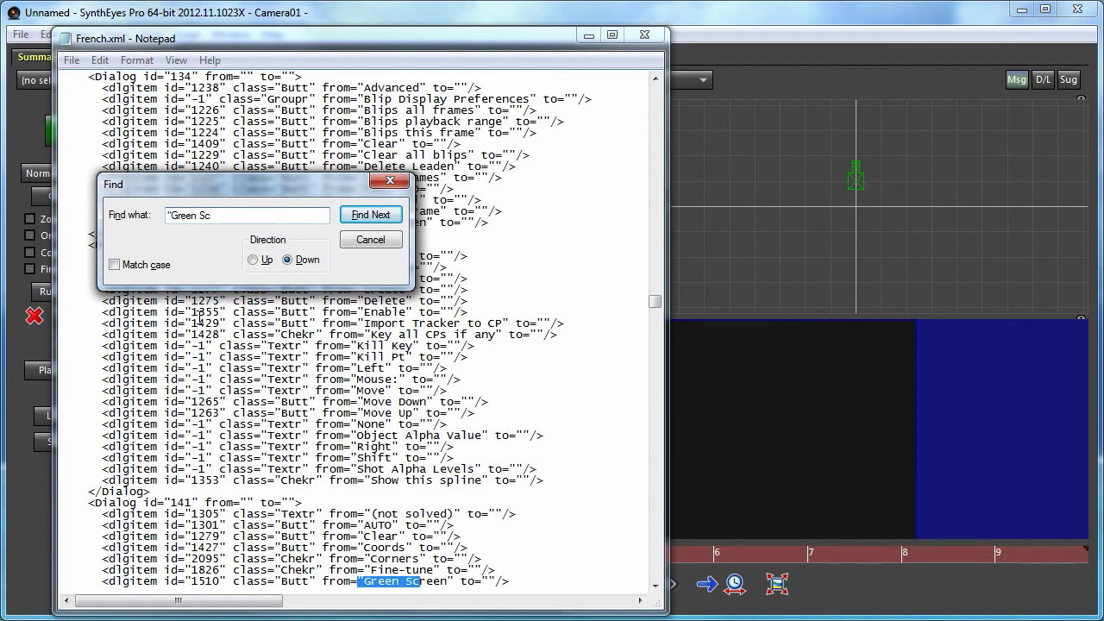
{"action": "left_click", "coordinate": [367, 241]}
{"action": "left_click", "coordinate": [408, 301]}
{"action": "scroll", "coordinate": [409, 300], "scroll_direction": "down", "scroll_amount": 7}
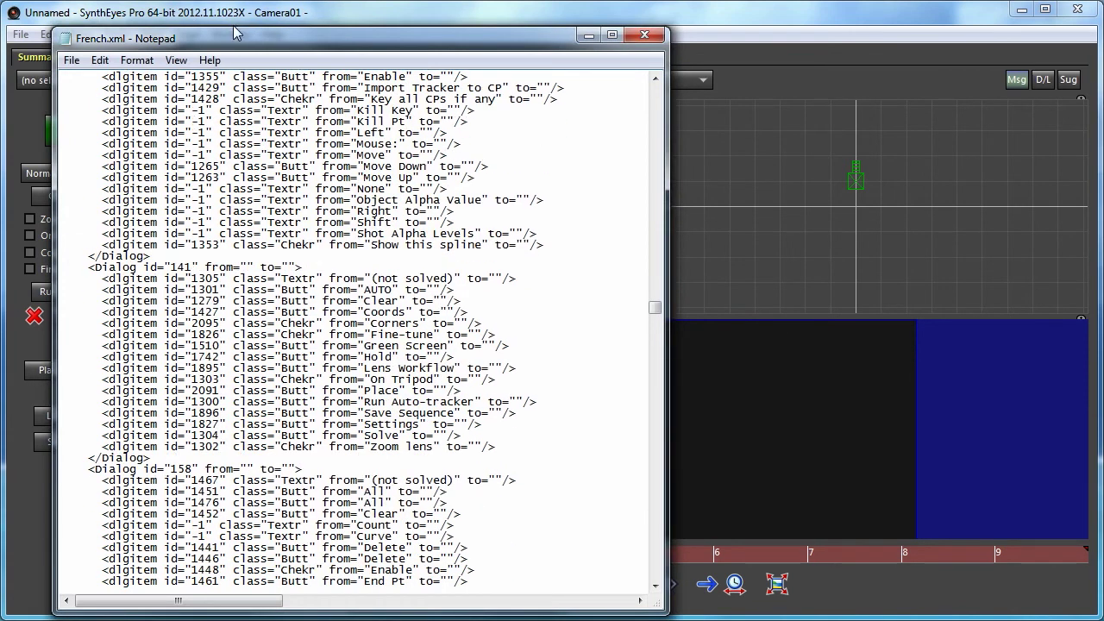
{"action": "mouse_move", "coordinate": [228, 43]}
{"action": "left_mouse_down"}
{"action": "mouse_move", "coordinate": [497, 33]}
{"action": "mouse_move", "coordinate": [222, 27]}
{"action": "left_mouse_up"}
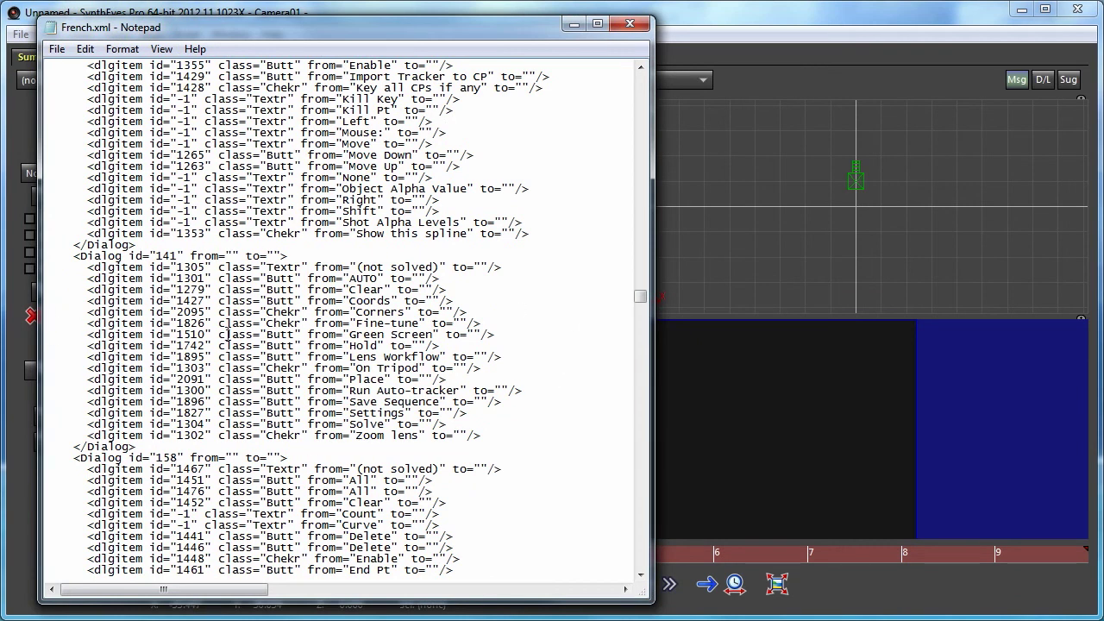
{"action": "left_click", "coordinate": [474, 334]}
{"action": "type", "text": "Ecran Vert"}
Enter "Tr" as the start of the "On Tripod" translation and switch to Character Map.
{"action": "left_click", "coordinate": [459, 369]}
{"action": "type", "text": "Tr"}
{"action": "left_click", "coordinate": [591, 619]}
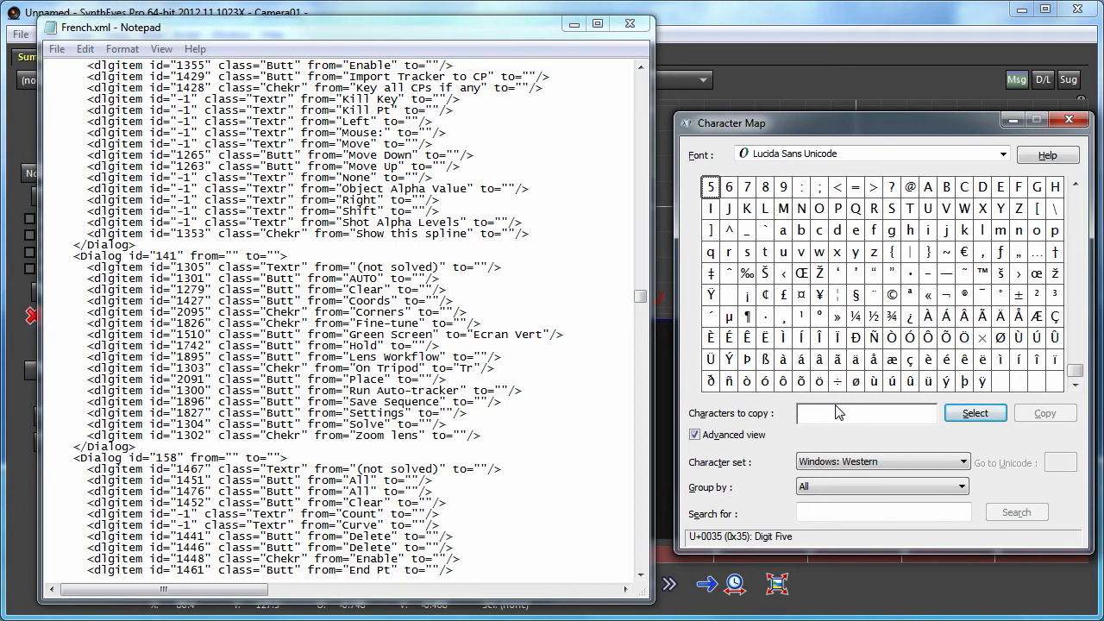
Enter "charmap.exe" as the characters to copy and clear it again.
{"action": "type", "text": "cha"}
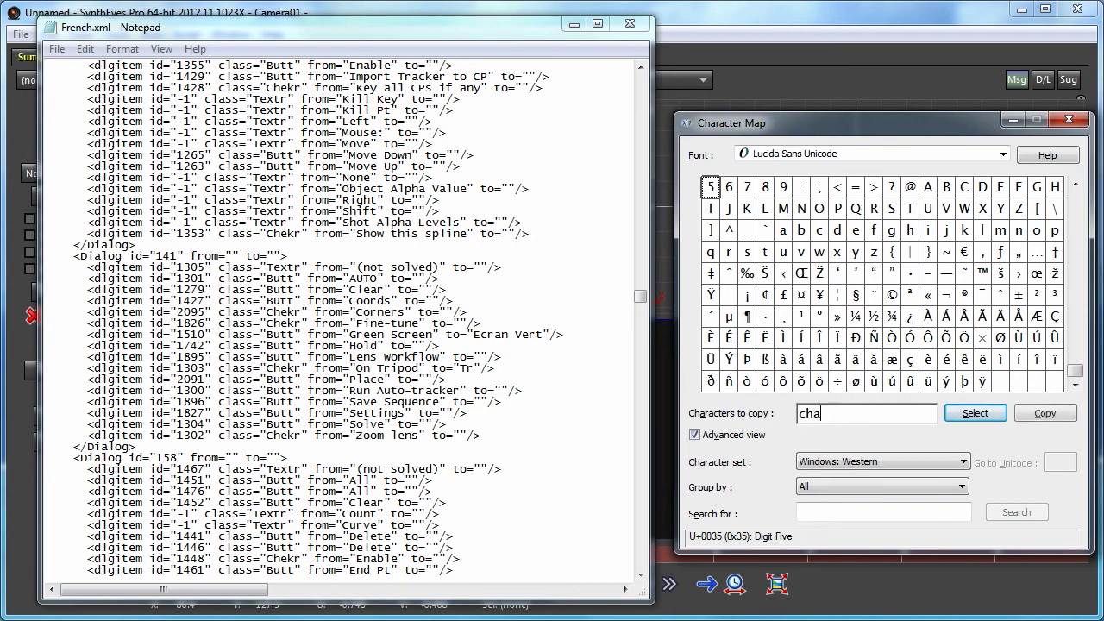
{"action": "type", "text": "rmap.exe"}
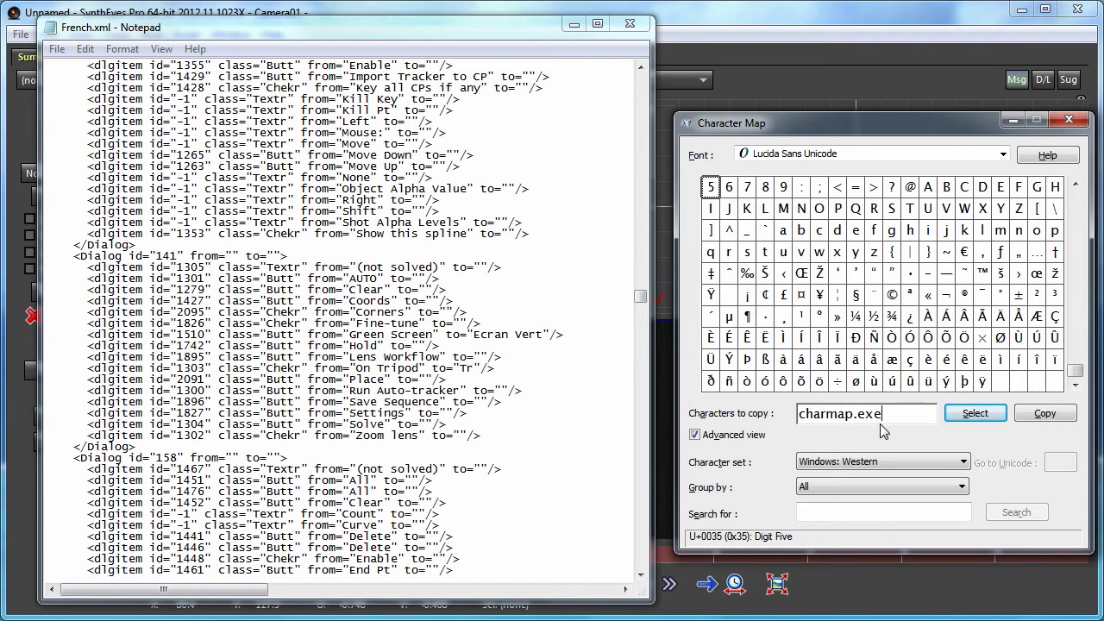
{"action": "left_click_drag", "start_coordinate": [887, 414], "coordinate": [744, 414]}
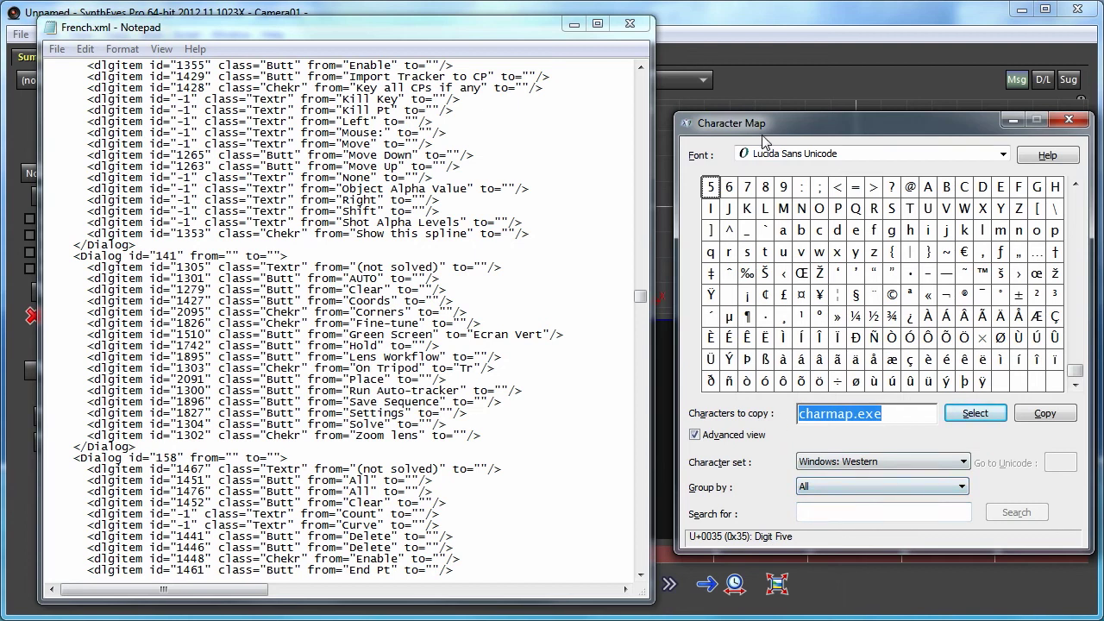
{"action": "key", "text": "Delete"}
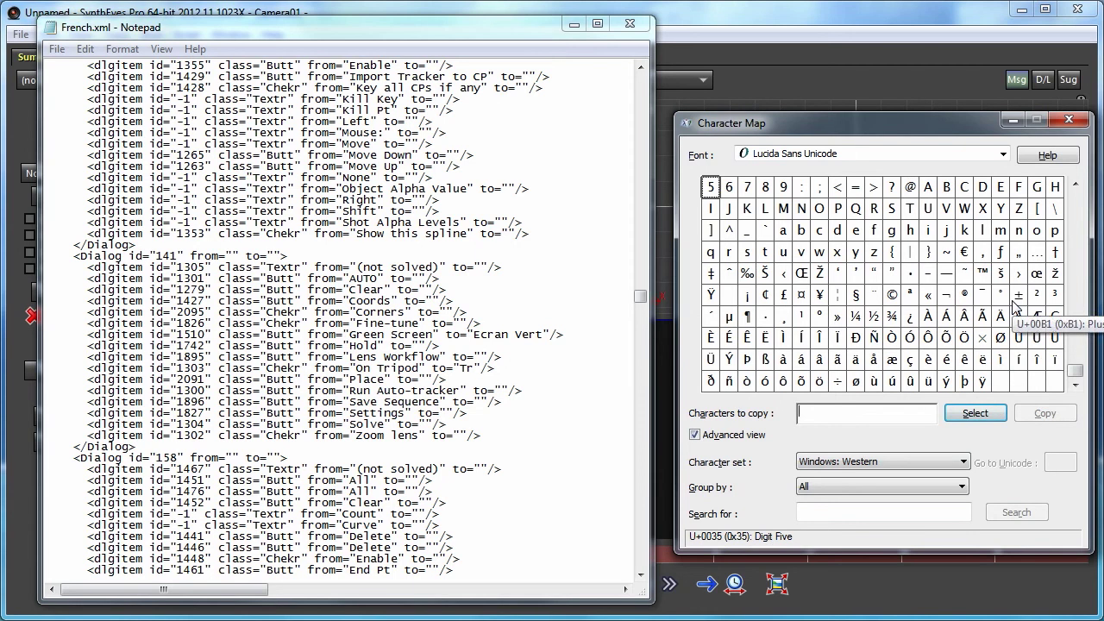
Toggle the advanced view off and on, and choose the Windows: Western character set with the Lucida Sans Unicode font.
{"action": "left_click", "coordinate": [705, 436]}
{"action": "left_click", "coordinate": [706, 436]}
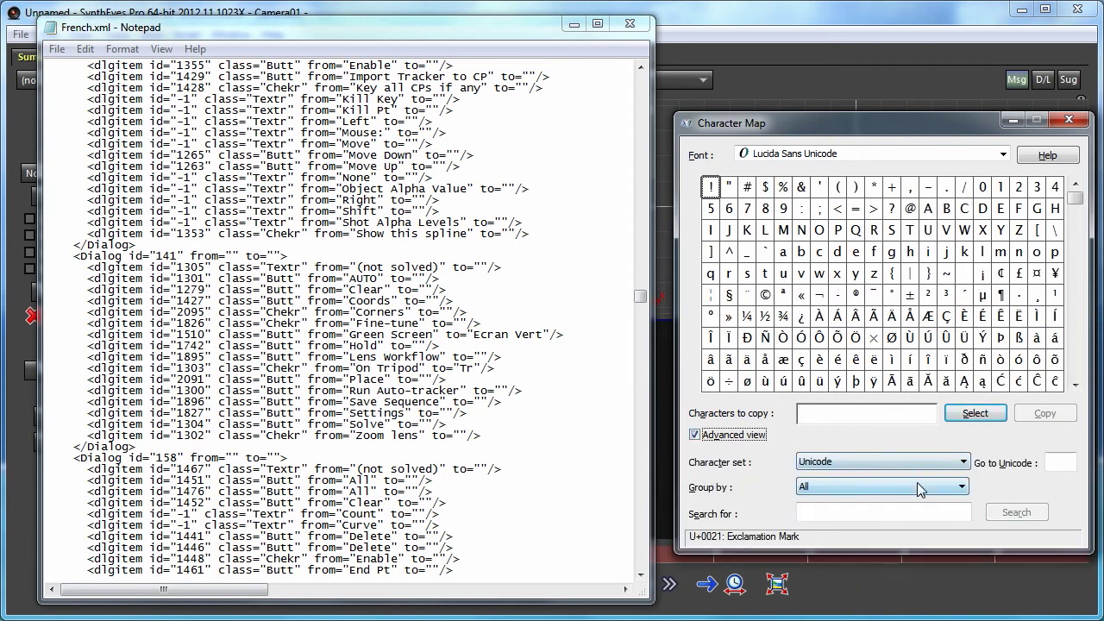
{"action": "left_click", "coordinate": [890, 460]}
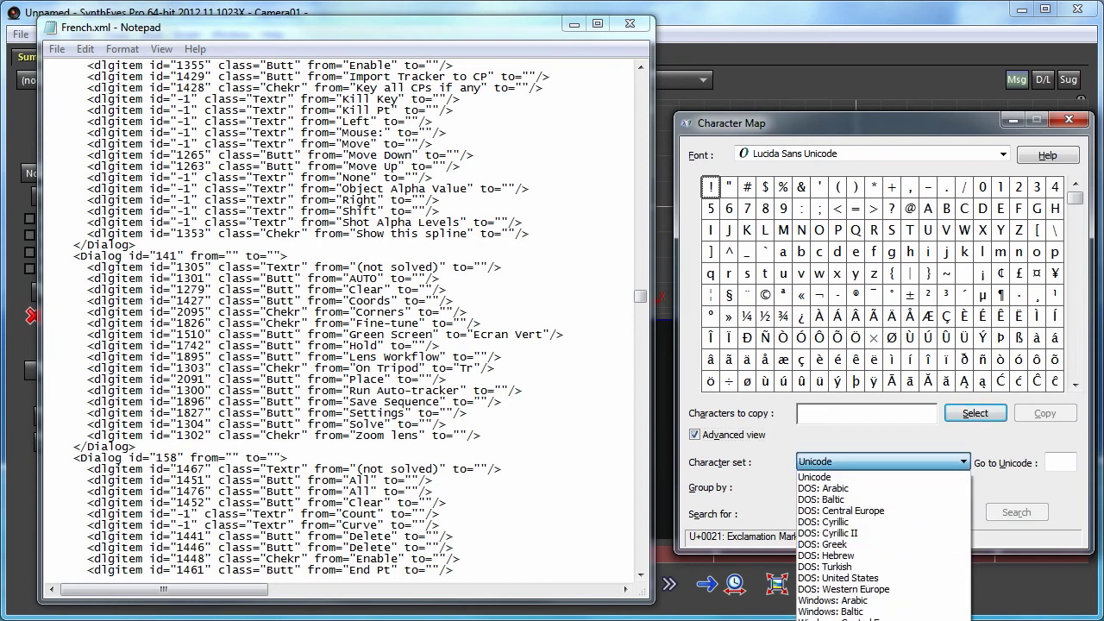
{"action": "left_click", "coordinate": [863, 620]}
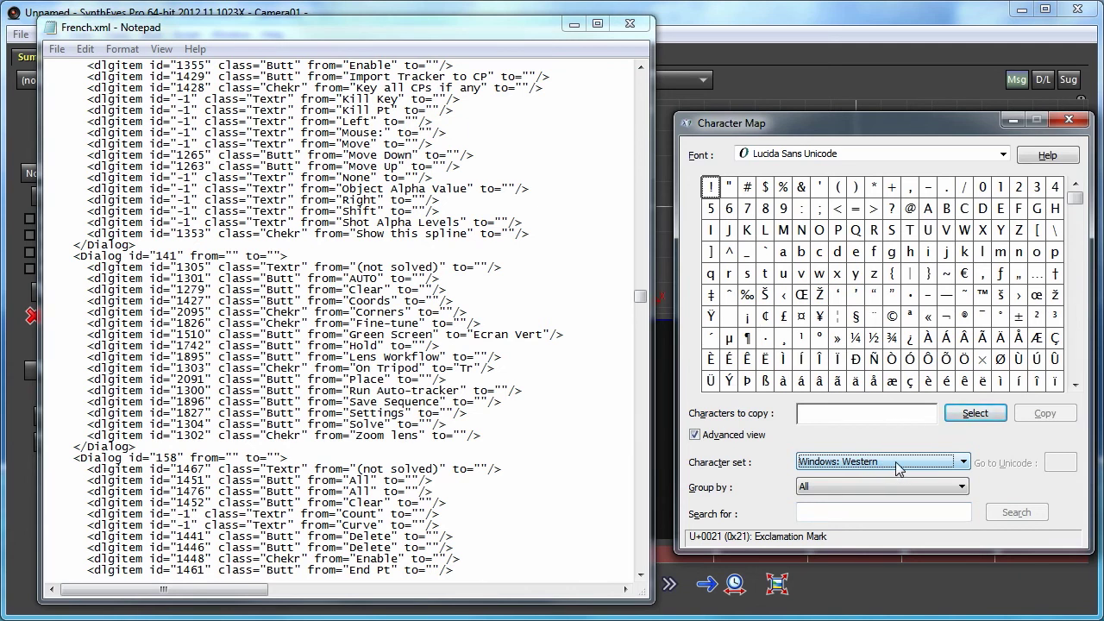
{"action": "left_click", "coordinate": [867, 156]}
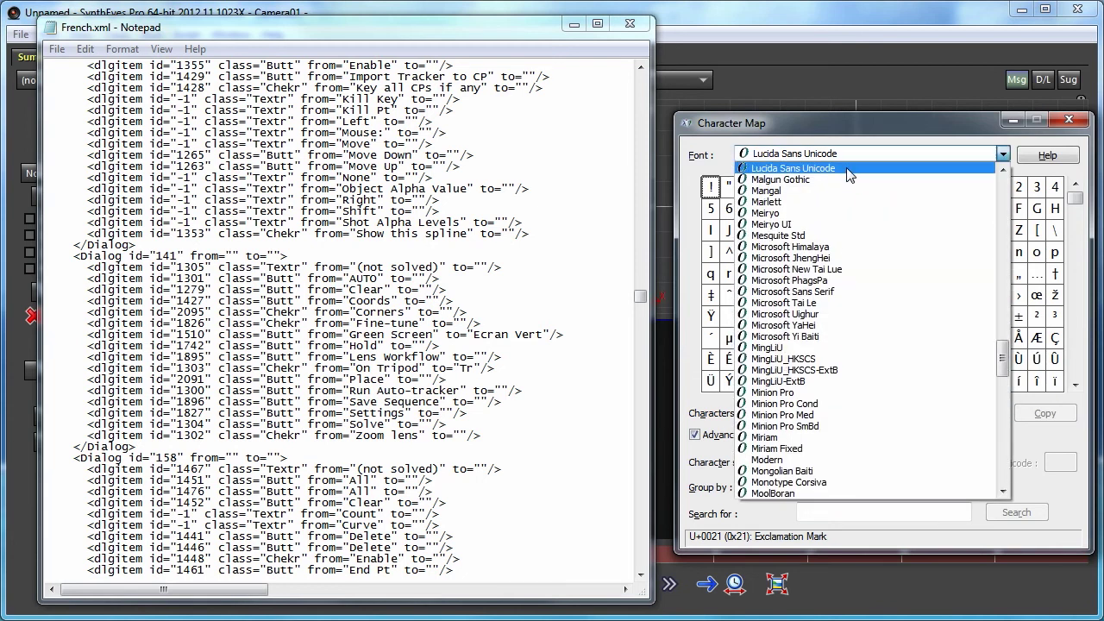
{"action": "left_click", "coordinate": [849, 171]}
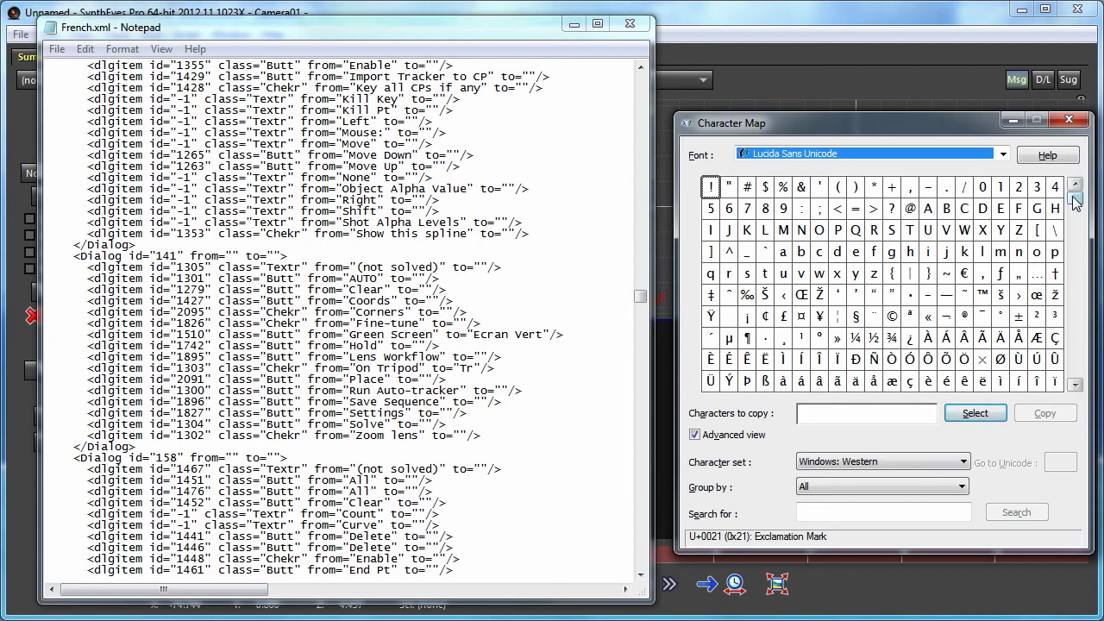
Pick the character é in Character Map and complete the "On Tripod" translation in French.xml as "Trépied".
{"action": "left_click_drag", "start_coordinate": [1077, 219], "coordinate": [1074, 371]}
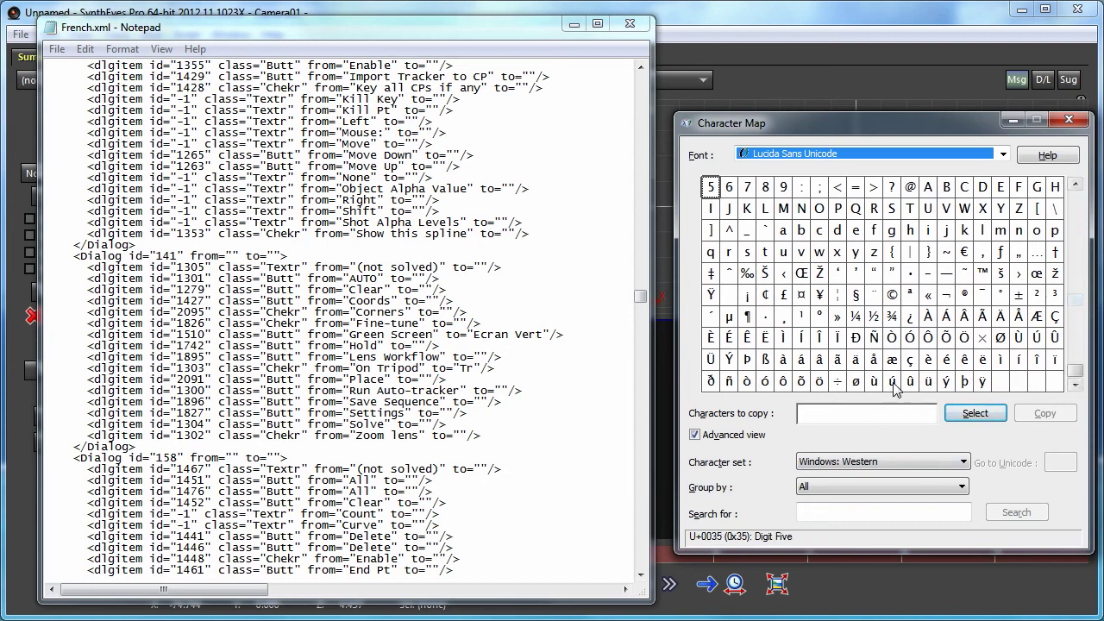
{"action": "double_click", "coordinate": [946, 362]}
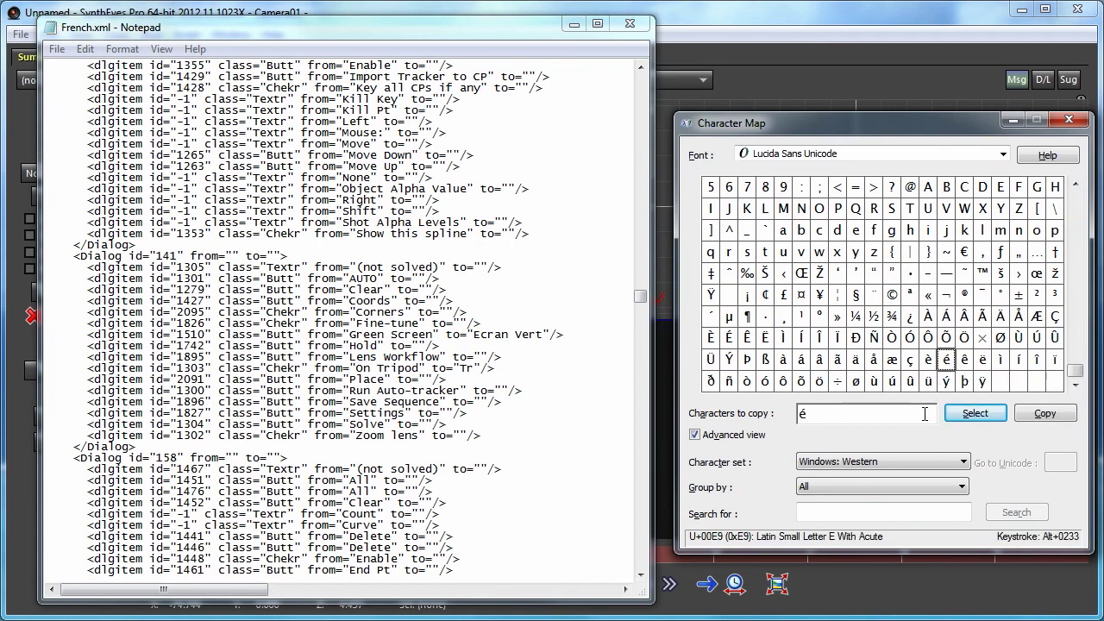
{"action": "left_click", "coordinate": [483, 368]}
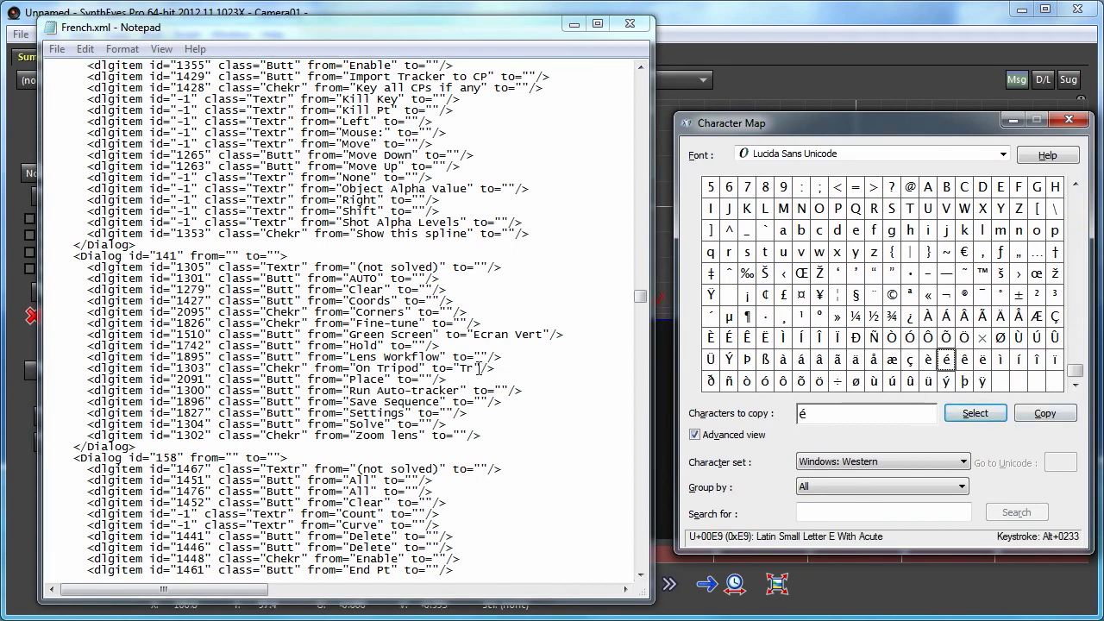
{"action": "type", "text": "é"}
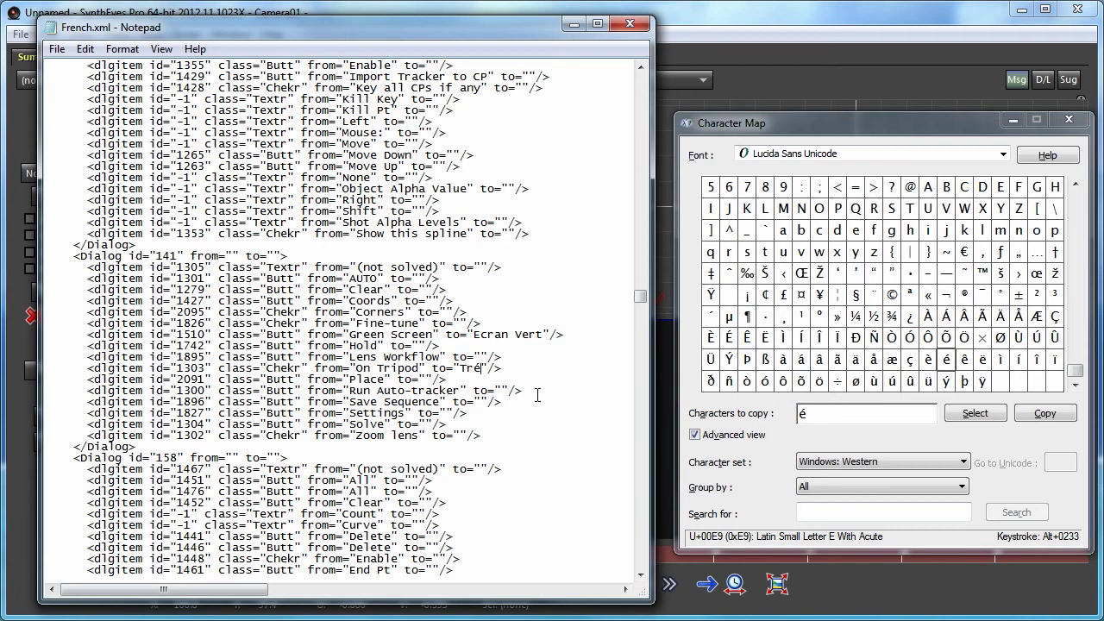
{"action": "type", "text": "pied"}
Set the translation of the "Solve" dialog item to "Résoudre" and save French.xml.
{"action": "left_click", "coordinate": [426, 424]}
{"action": "type", "text": "R"}
{"action": "type", "text": "é"}
{"action": "type", "text": "soudre"}
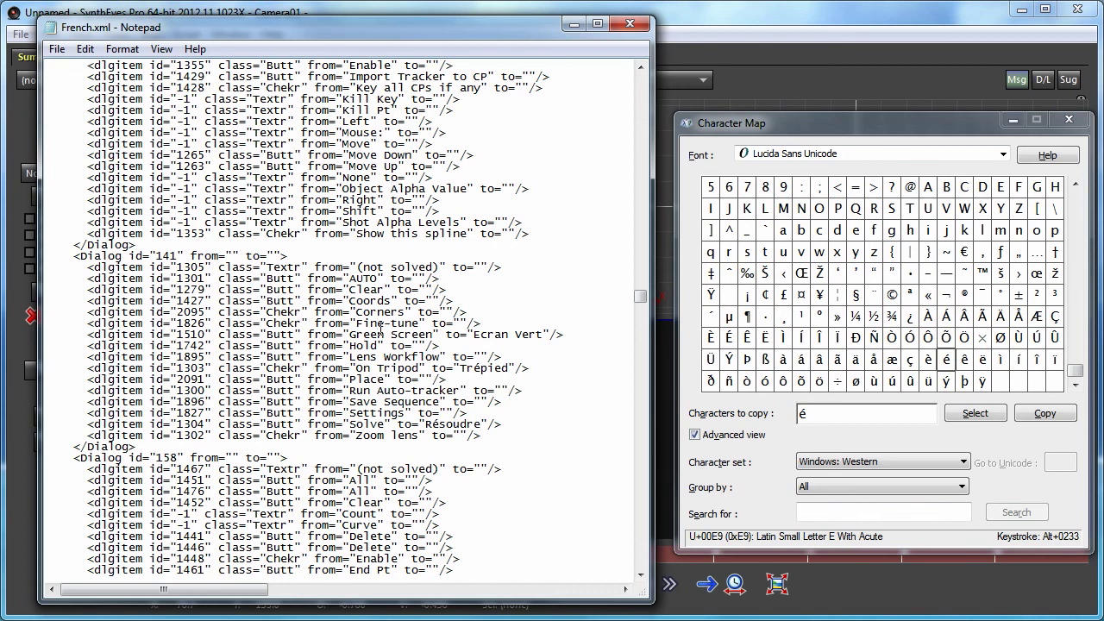
{"action": "left_click", "coordinate": [57, 49]}
{"action": "left_click", "coordinate": [90, 104]}
Switch to SynthEyes, inspect the available UI languages in the preferences, and leave them without making changes.
{"action": "left_click", "coordinate": [321, 8]}
{"action": "left_click", "coordinate": [48, 35]}
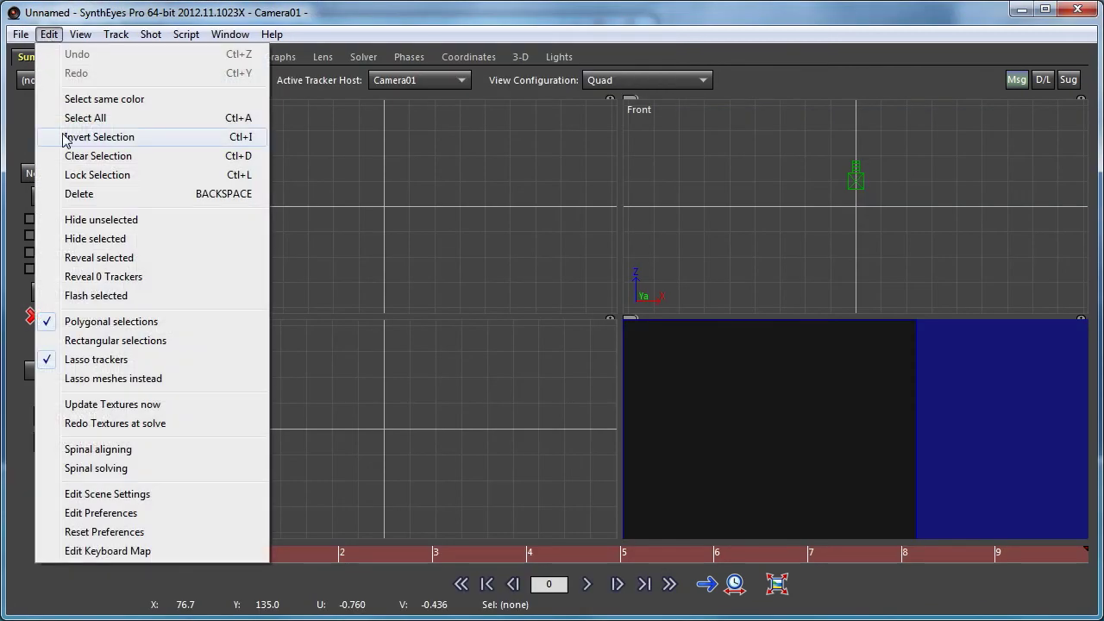
{"action": "left_click", "coordinate": [102, 513]}
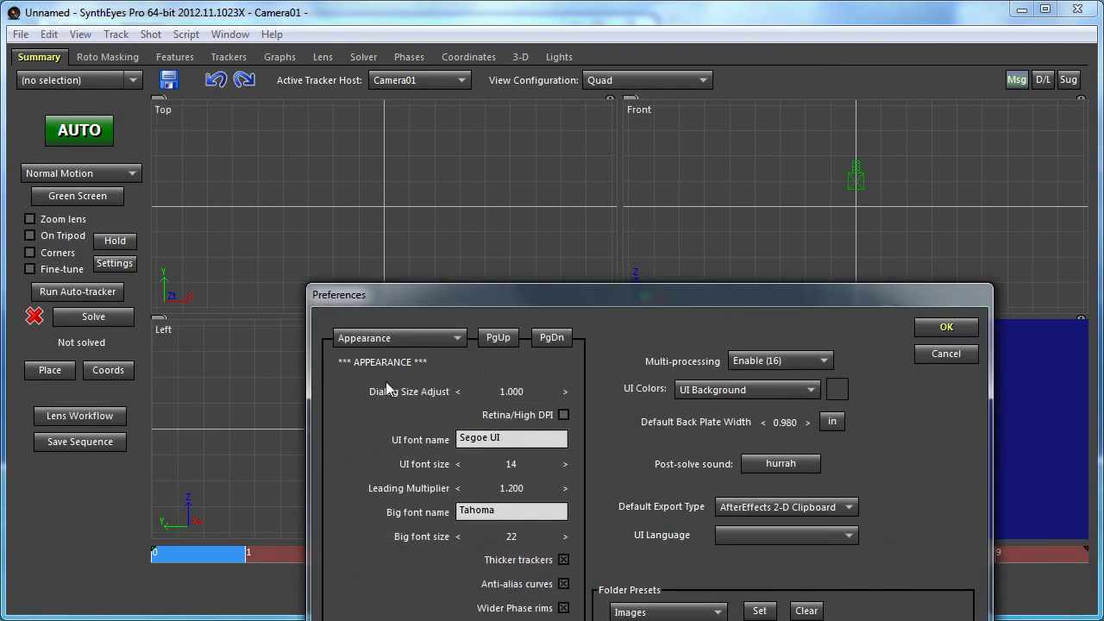
{"action": "left_click_drag", "start_coordinate": [430, 298], "coordinate": [308, 110]}
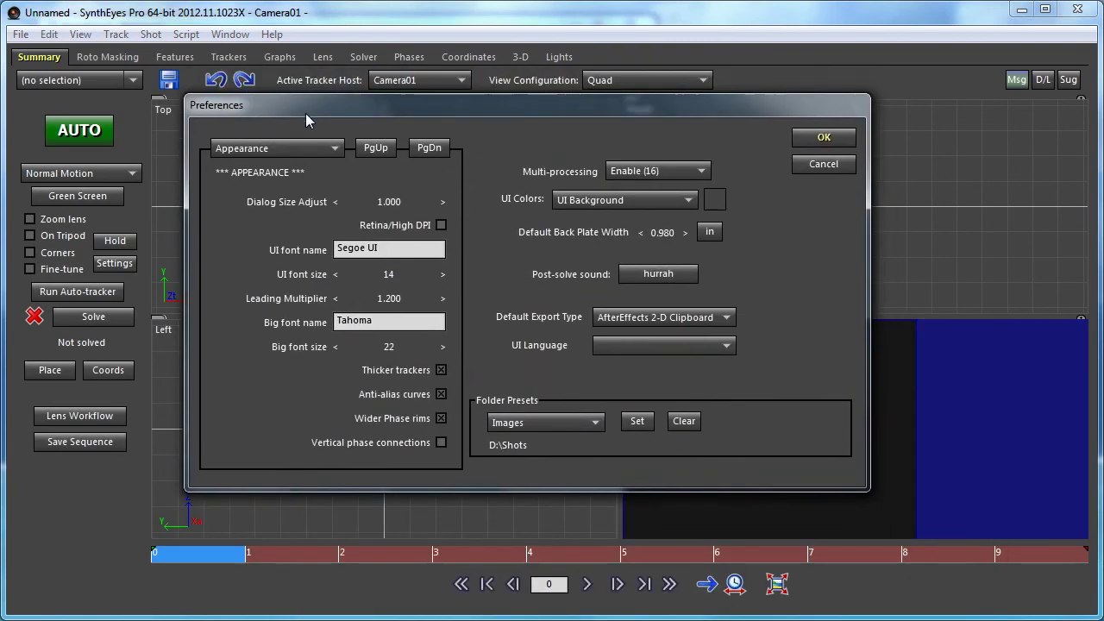
{"action": "left_click", "coordinate": [613, 345]}
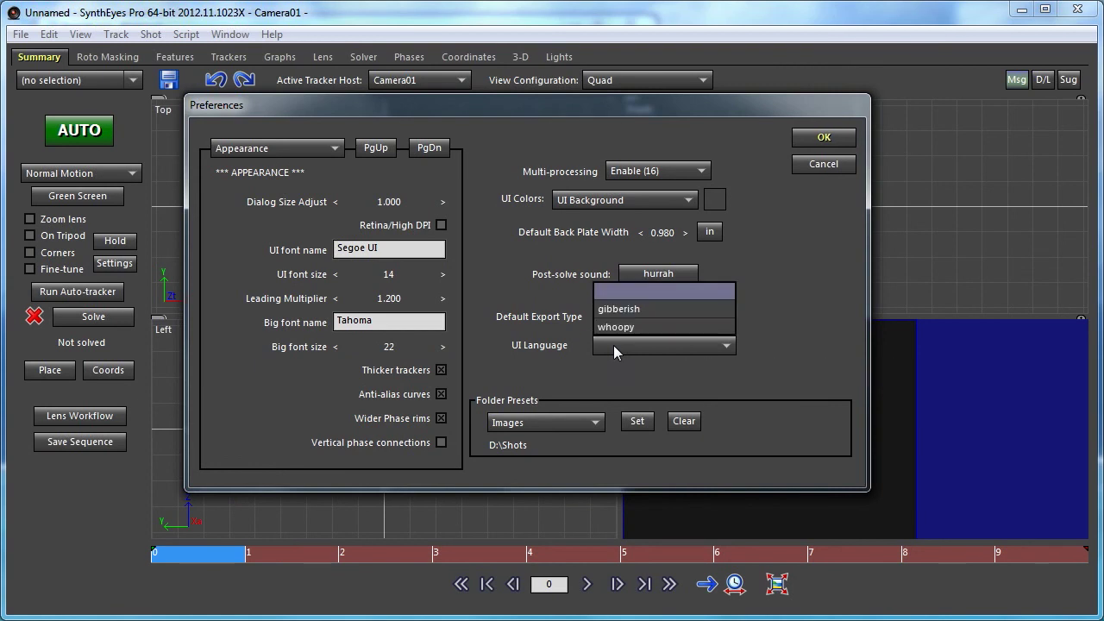
{"action": "key", "text": "Down"}
{"action": "key", "text": "Down"}
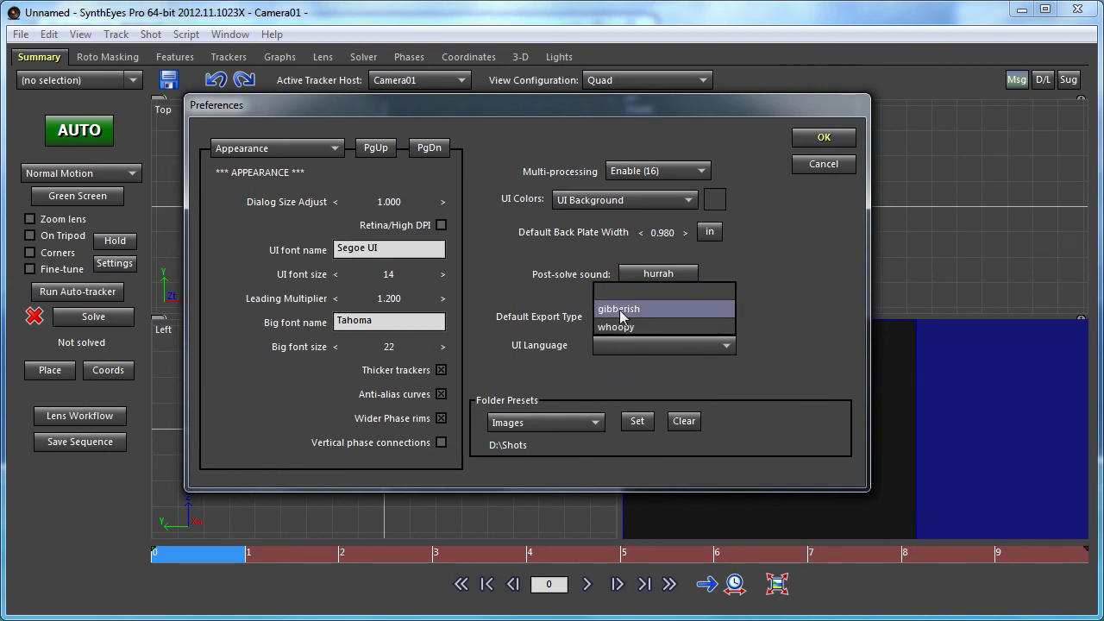
{"action": "key", "text": "Escape"}
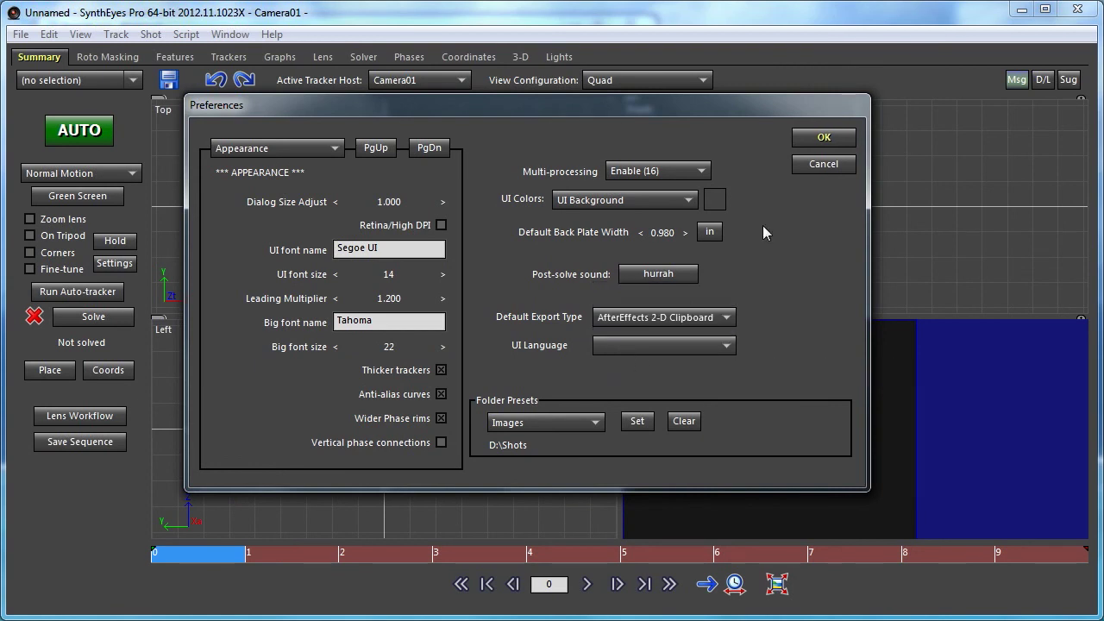
{"action": "left_click", "coordinate": [822, 164]}
Make SynthEyes find new scripts and set the UI language preference to French.
{"action": "left_click", "coordinate": [20, 34]}
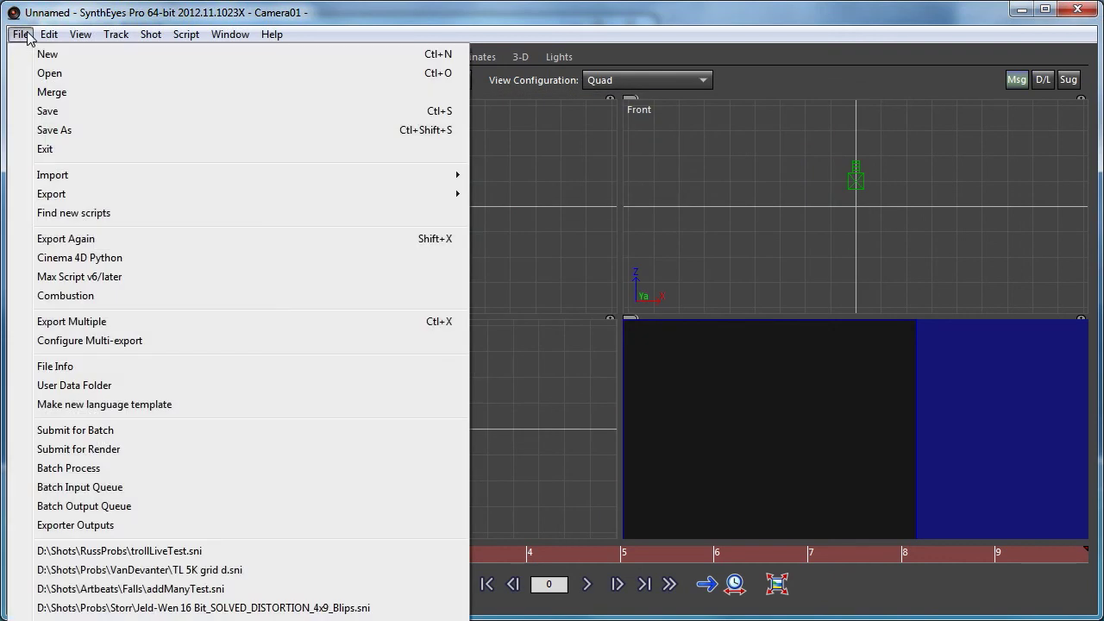
{"action": "left_click", "coordinate": [94, 214]}
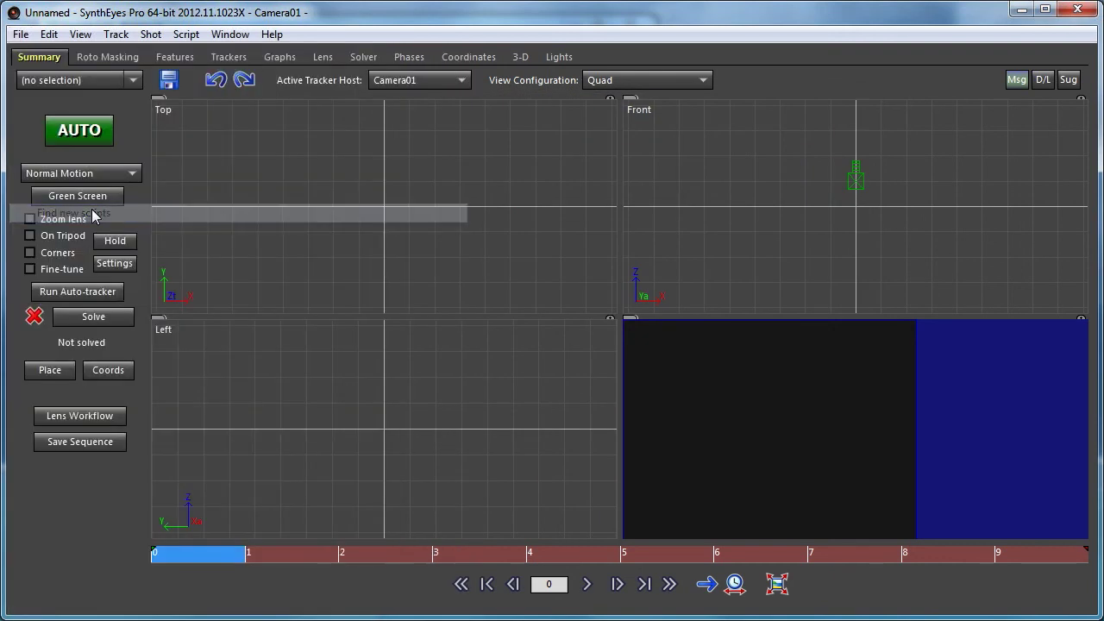
{"action": "left_click", "coordinate": [49, 34]}
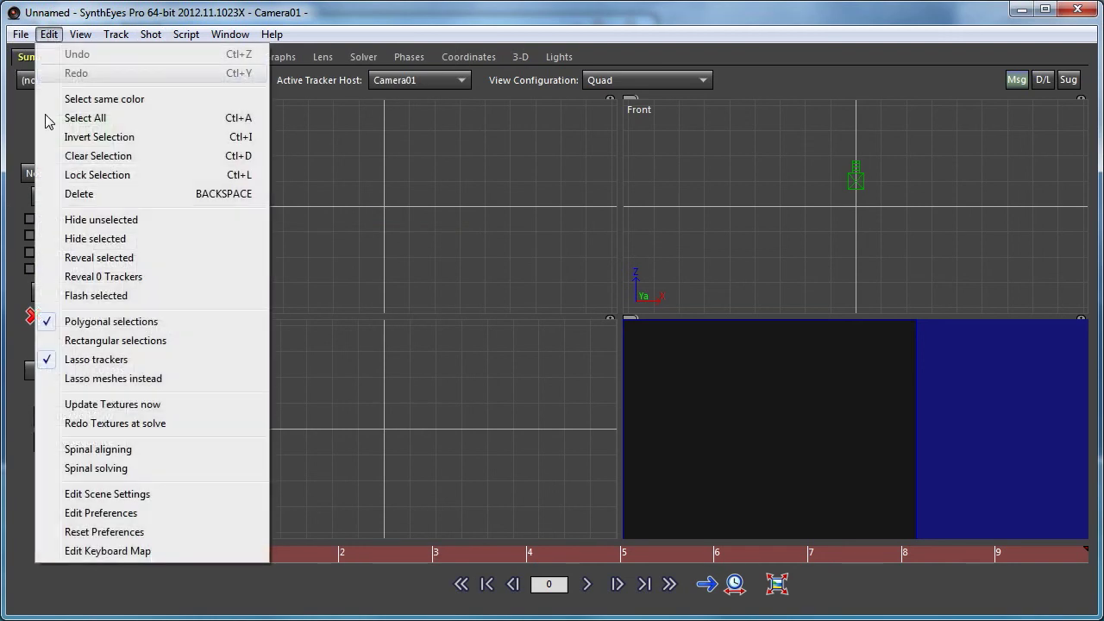
{"action": "left_click", "coordinate": [103, 512]}
{"action": "left_click", "coordinate": [646, 343]}
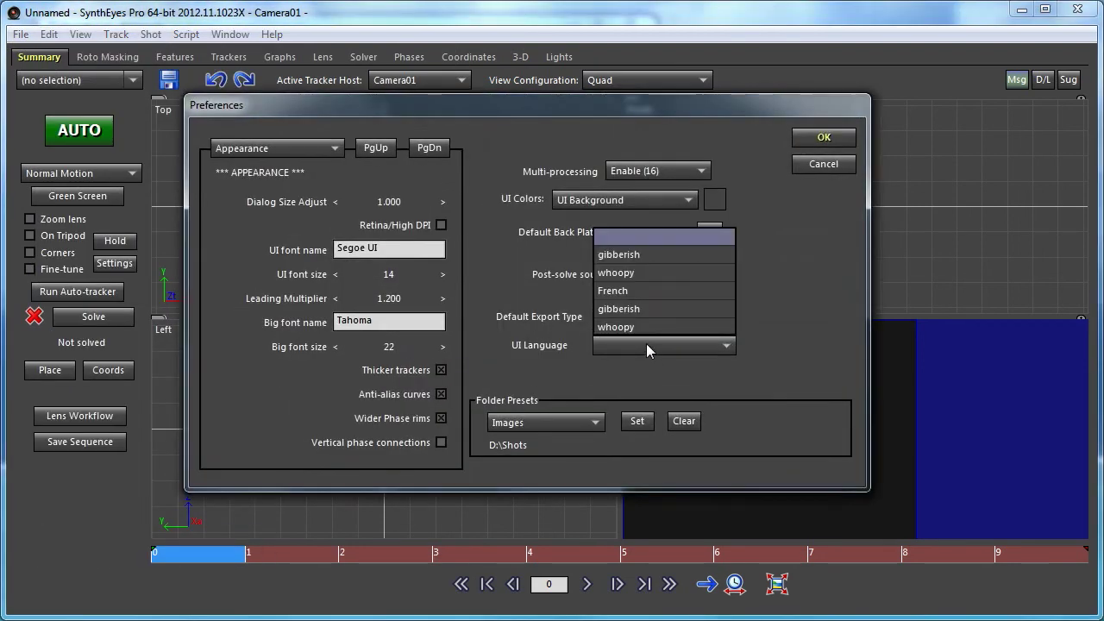
{"action": "left_click", "coordinate": [648, 291]}
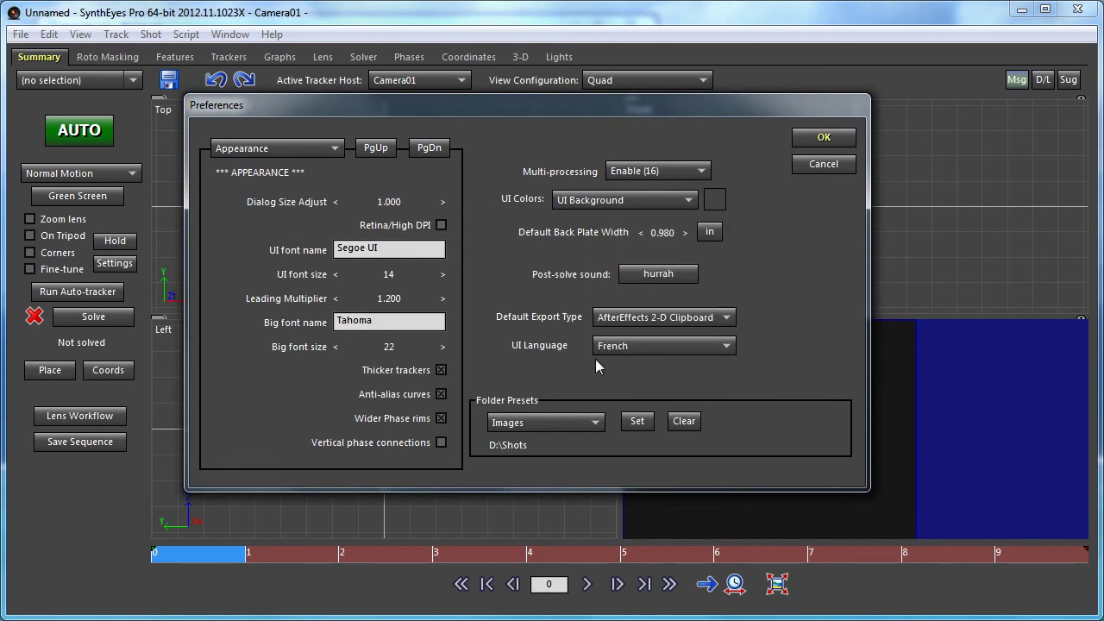
{"action": "left_click", "coordinate": [824, 140]}
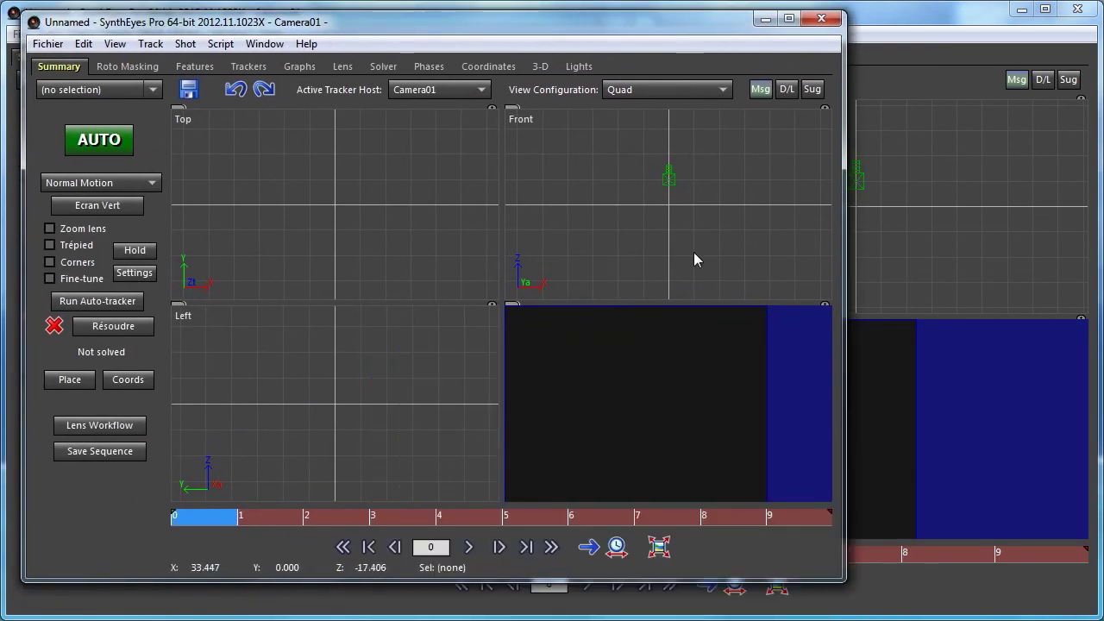
Widen the new French SynthEyes window and examine the translated entries of its Fichier menu.
{"action": "left_click_drag", "start_coordinate": [844, 197], "coordinate": [1018, 196]}
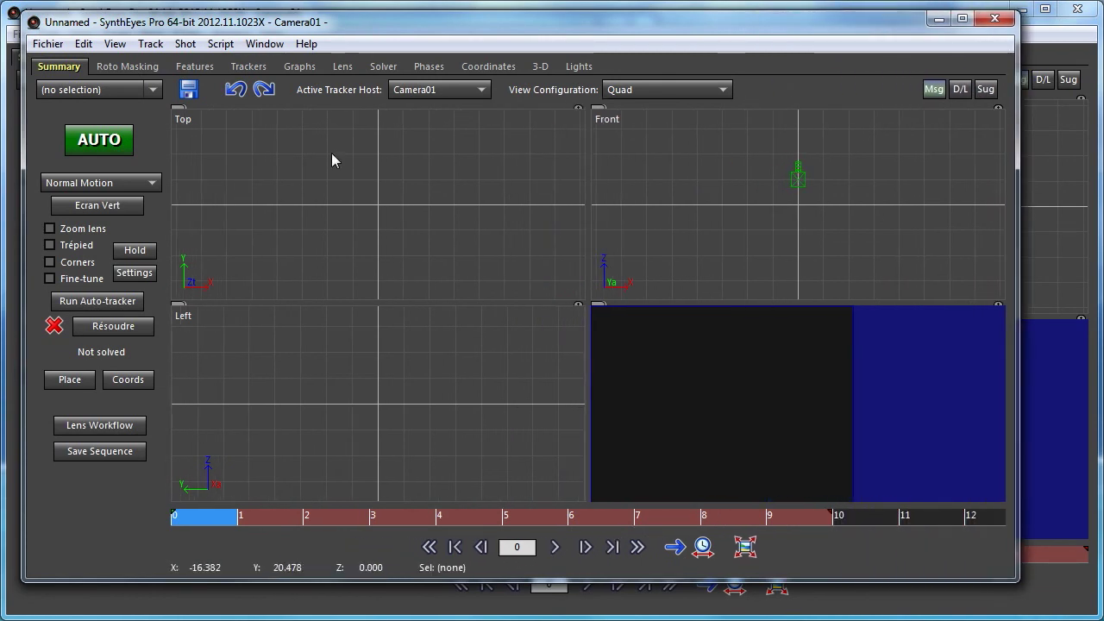
{"action": "left_click", "coordinate": [48, 44]}
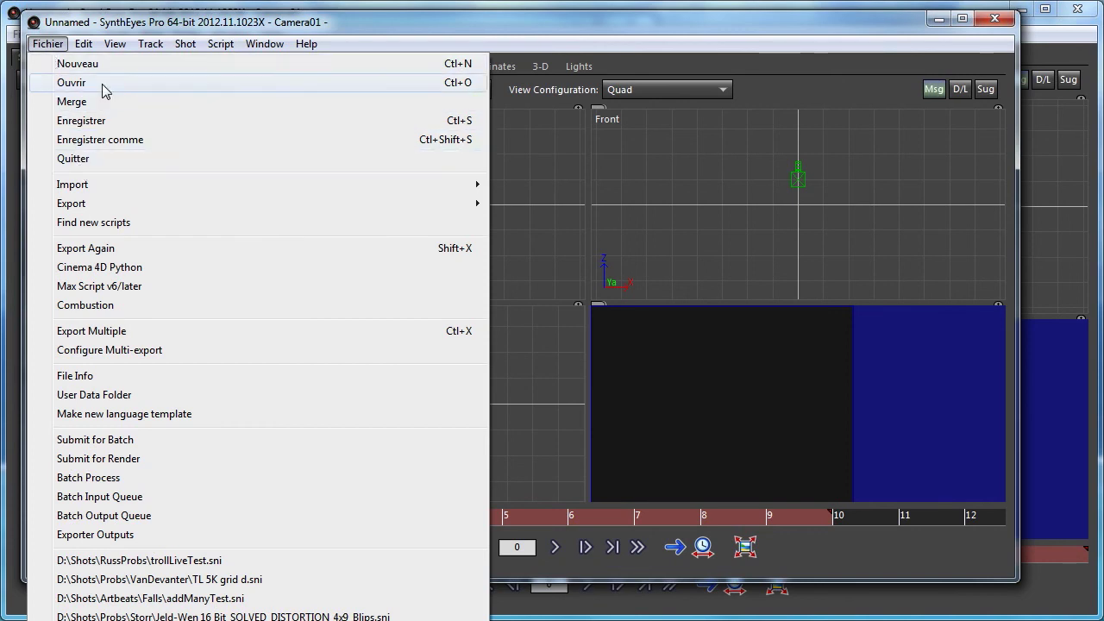
{"action": "left_click", "coordinate": [106, 24]}
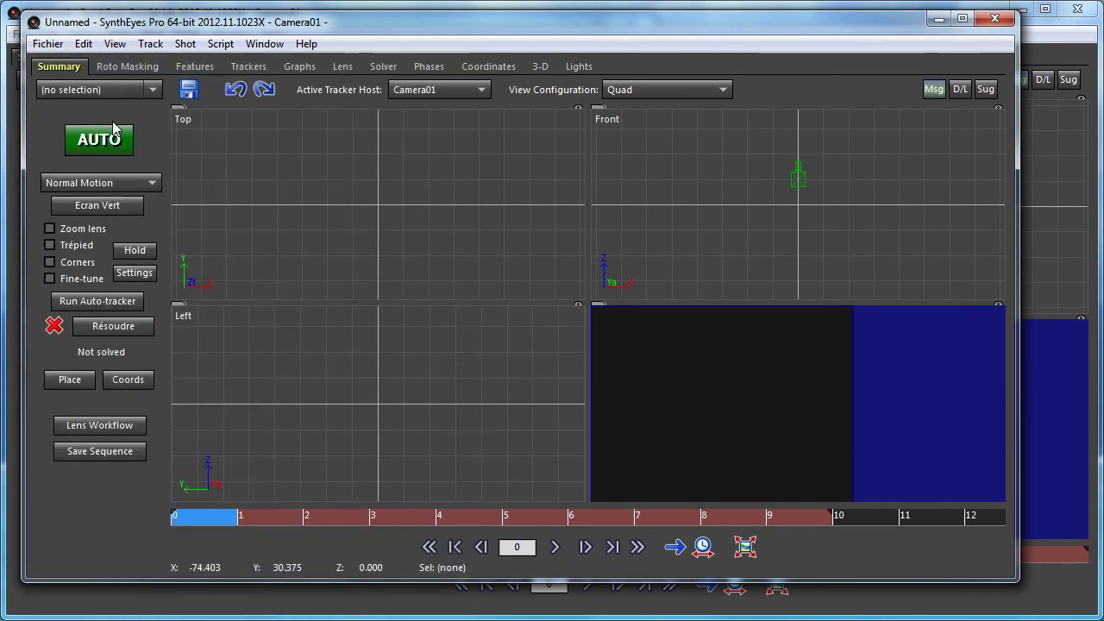